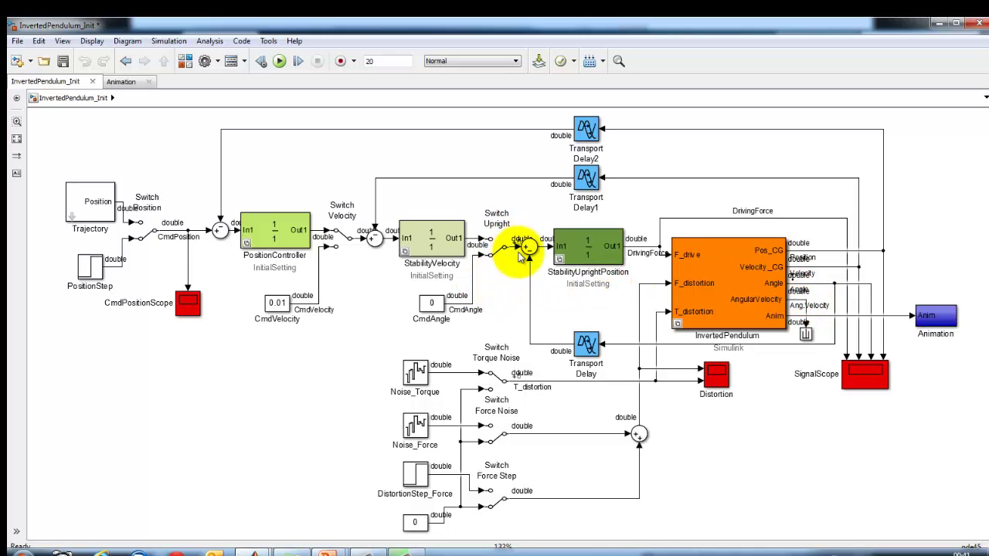
# - Examine the linear analysis point options for the signal between Switch Upright and the sum block
pyautogui.scroll(8, 516, 245)
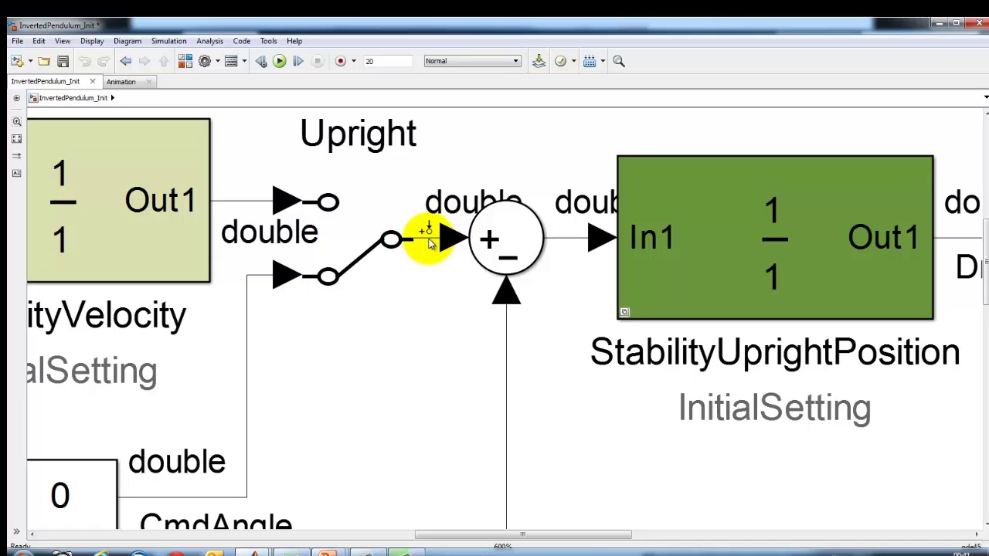
pyautogui.rightClick(431, 241)
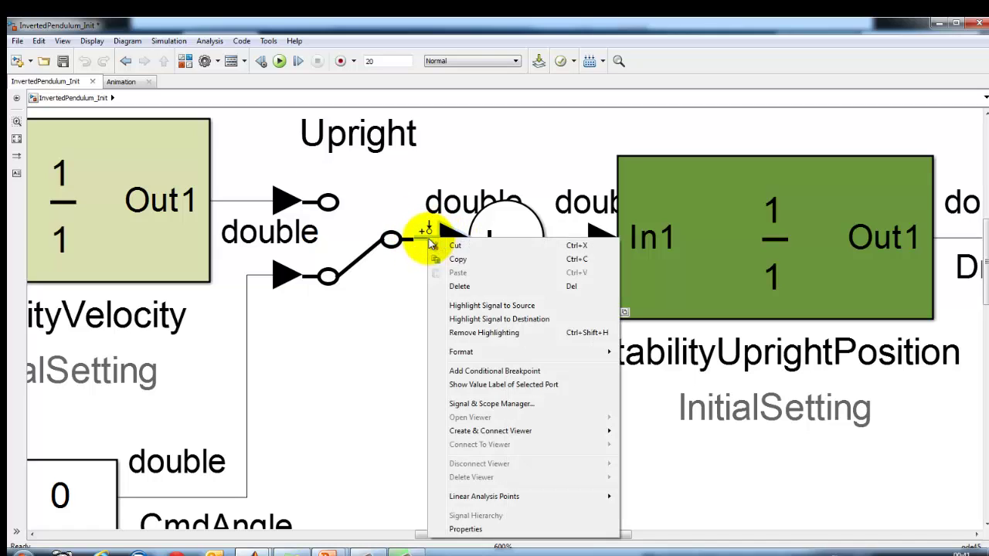
pyautogui.moveTo(607, 501)
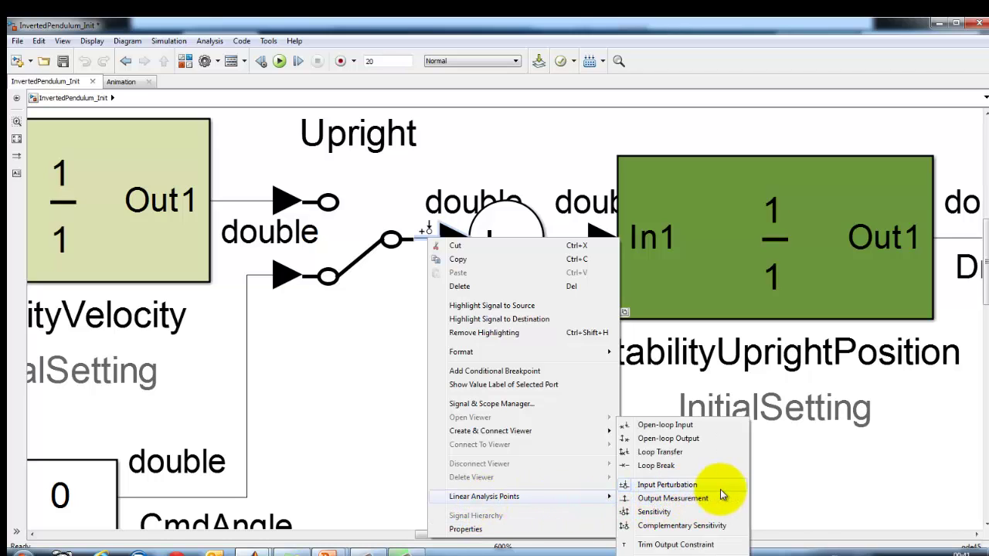
pyautogui.click(342, 347)
pyautogui.scroll(-5, 342, 347)
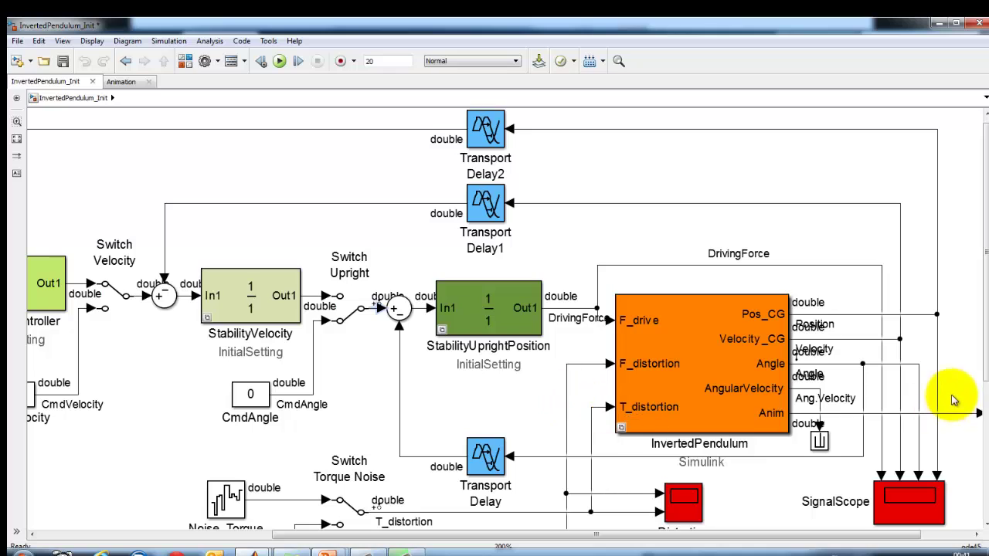
# - Examine the linear analysis point options for the InvertedPendulum block's Angle output signal
pyautogui.rightClick(844, 369)
pyautogui.moveTo(850, 328)
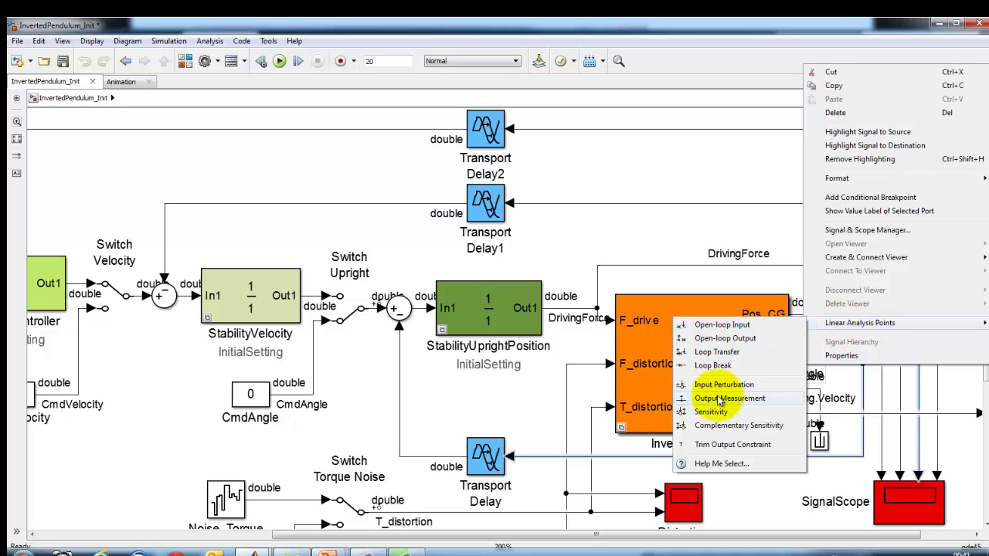
pyautogui.click(446, 397)
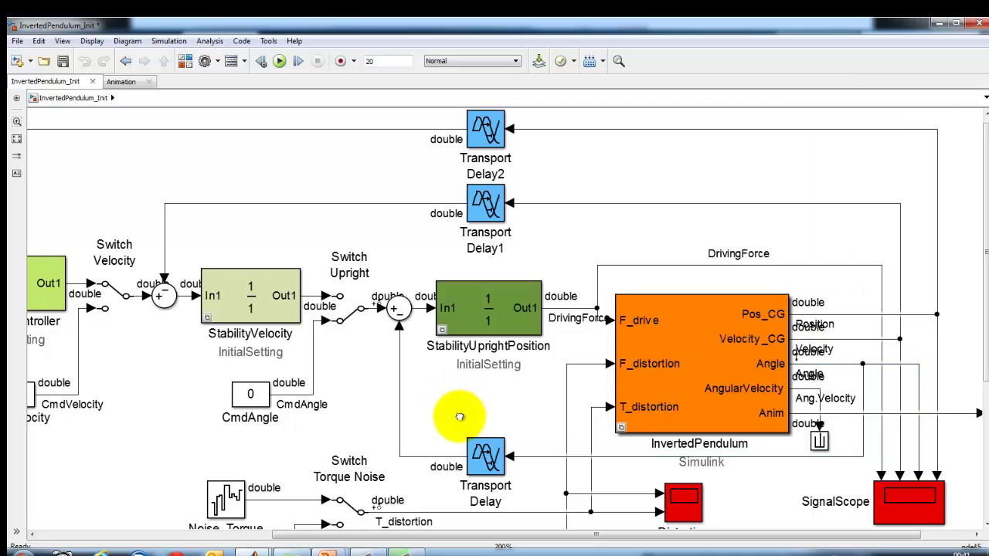
# - Inspect the analysis point on the T_distortion signal leaving the Switch Torque Noise block
pyautogui.moveTo(453, 415); pyautogui.dragTo(479, 333)
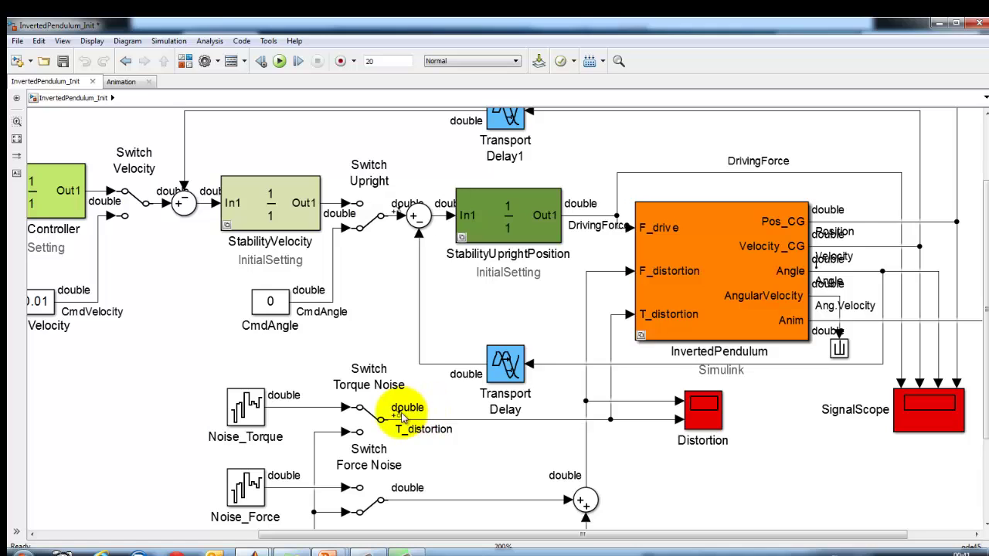
pyautogui.click(390, 423)
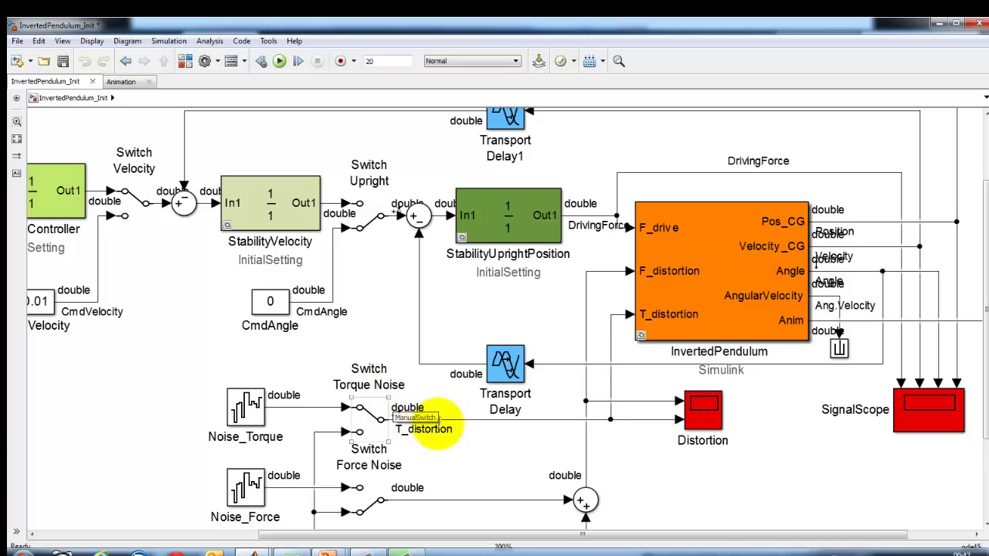
pyautogui.click(421, 415)
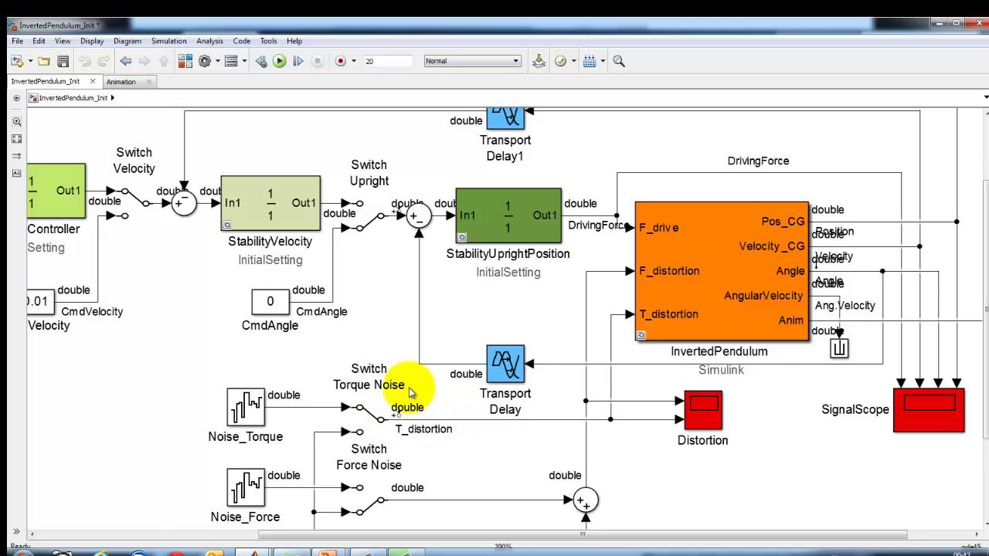
pyautogui.scroll(-2, 405, 395)
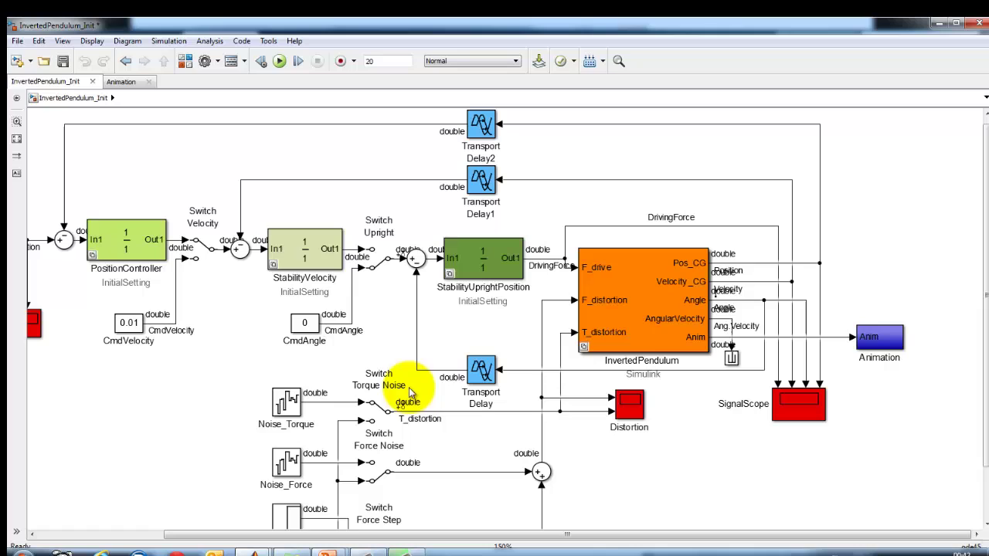
# - Launch Linear Analysis for the model in a maximized window and review the model I/Os used for linearization
pyautogui.click(210, 43)
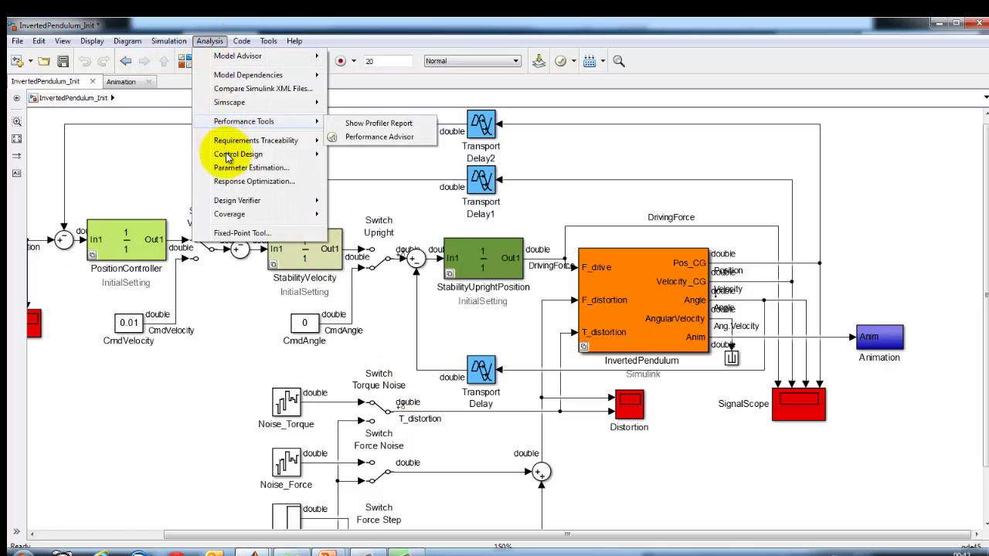
pyautogui.moveTo(227, 159)
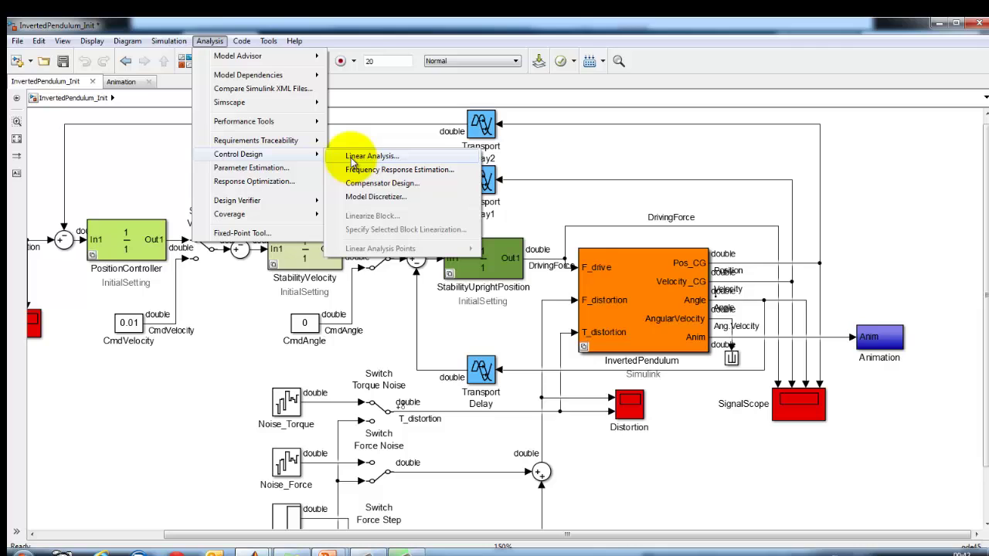
pyautogui.click(352, 158)
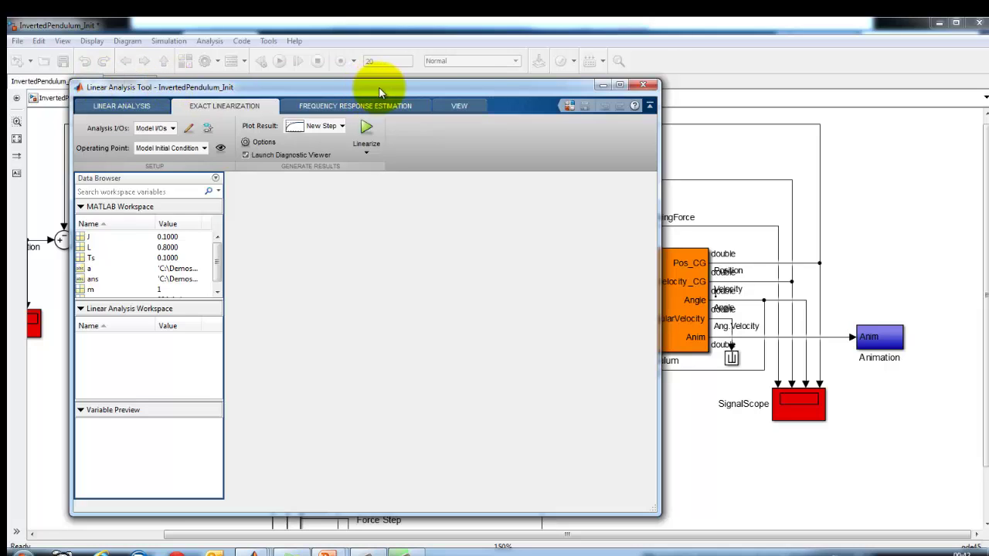
pyautogui.click(622, 86)
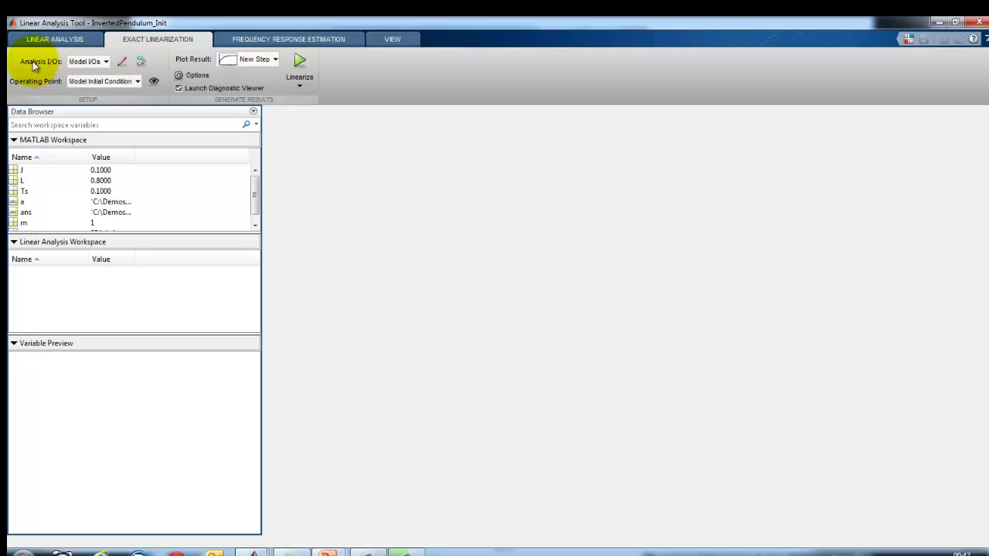
pyautogui.click(121, 66)
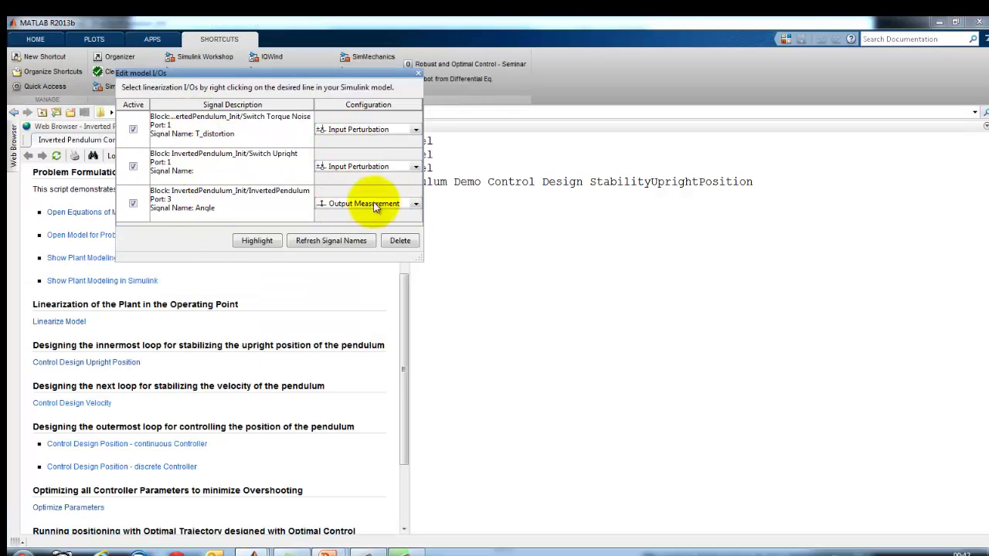
pyautogui.click(418, 75)
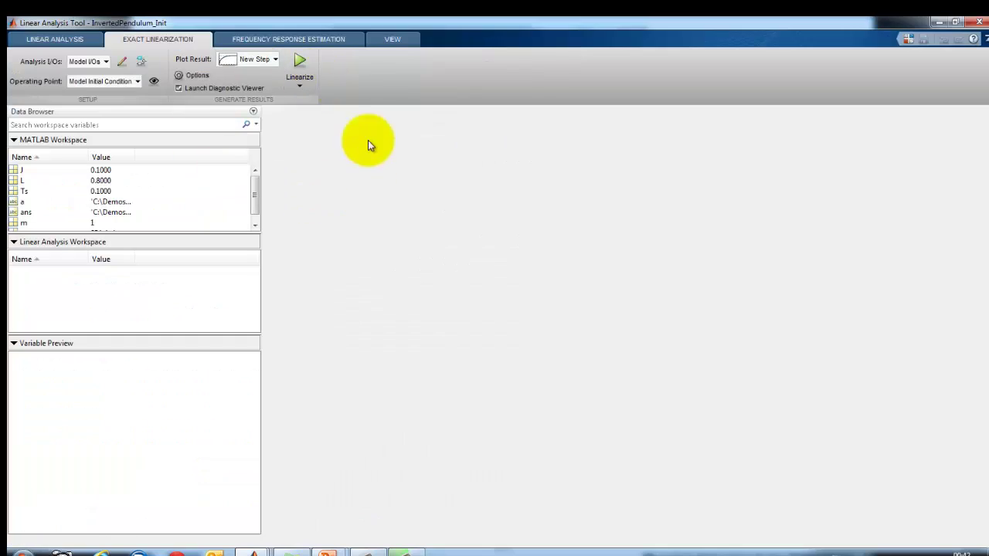
# - Linearize the model with a new step plot, view the step responses, and close the Linear Analysis Tool
pyautogui.click(299, 61)
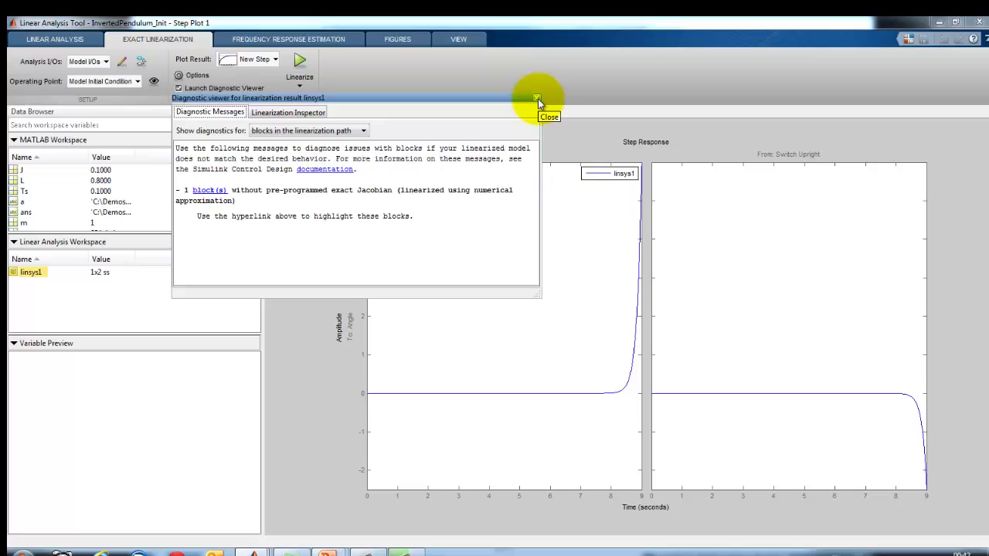
pyautogui.click(537, 98)
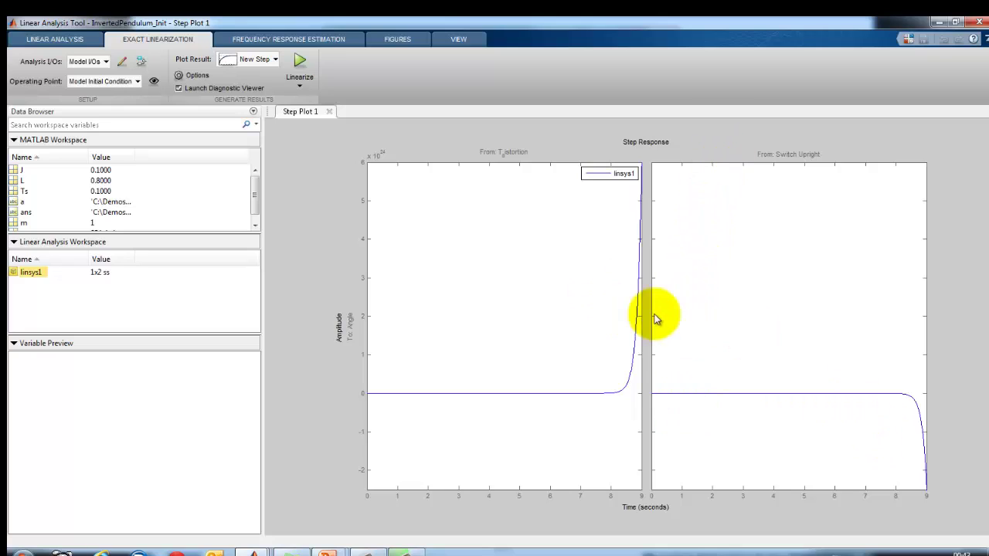
pyautogui.click(978, 23)
pyautogui.click(529, 227)
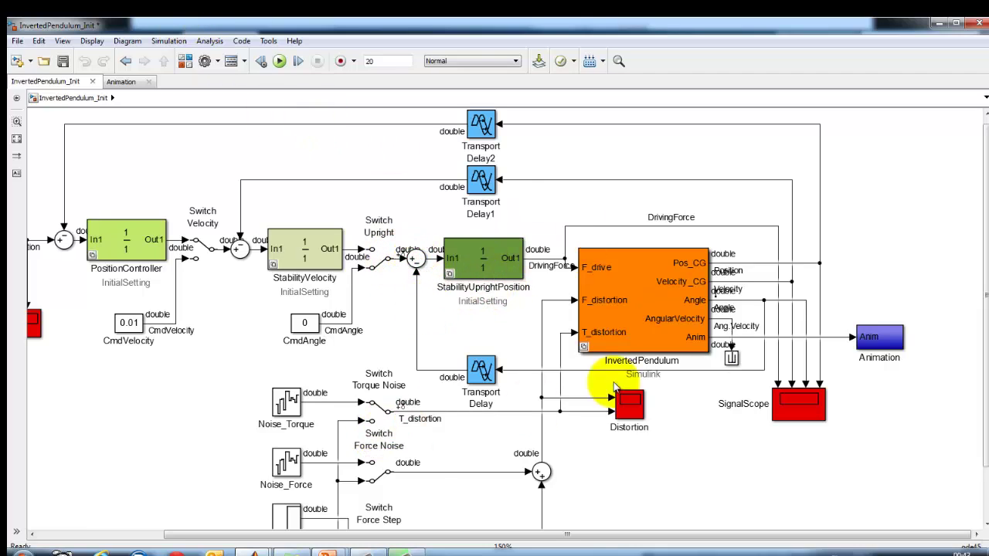
# - Start a Compensator Design task for the model and maximize the Control and Estimation Tools Manager
pyautogui.click(213, 44)
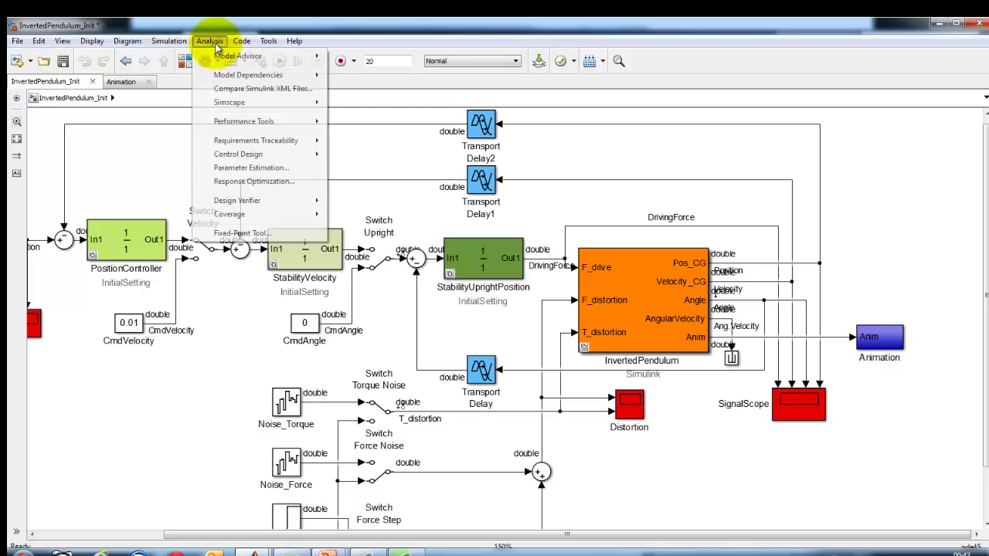
pyautogui.moveTo(260, 160)
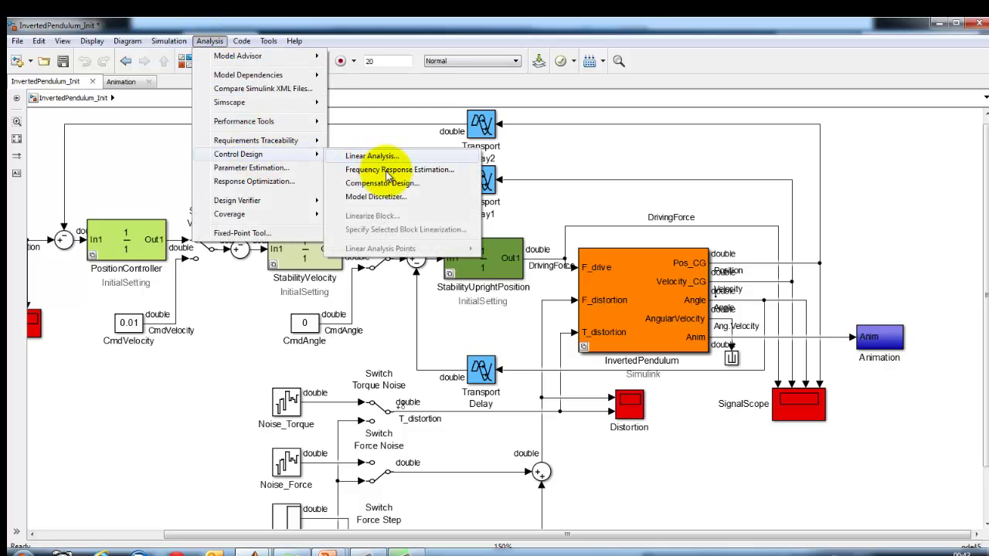
pyautogui.click(383, 183)
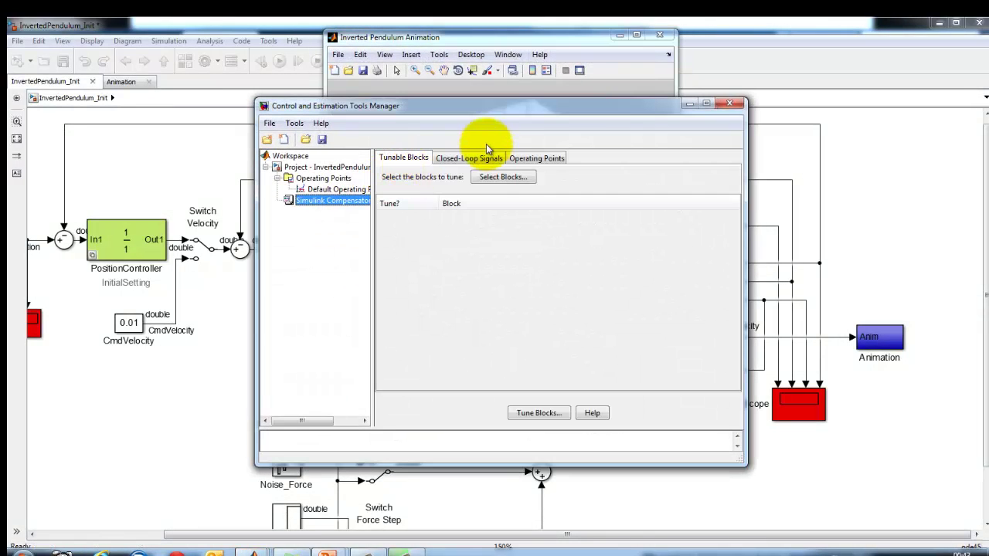
pyautogui.doubleClick(511, 103)
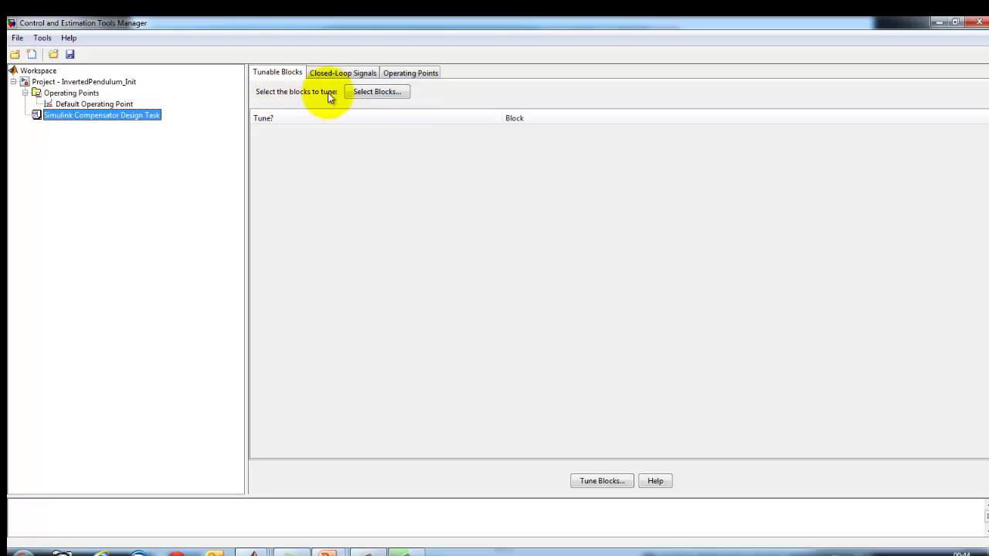
# - Select the InitialSetting block of StabilityUprightPosition for tuning, highlighting it in the model
pyautogui.click(364, 91)
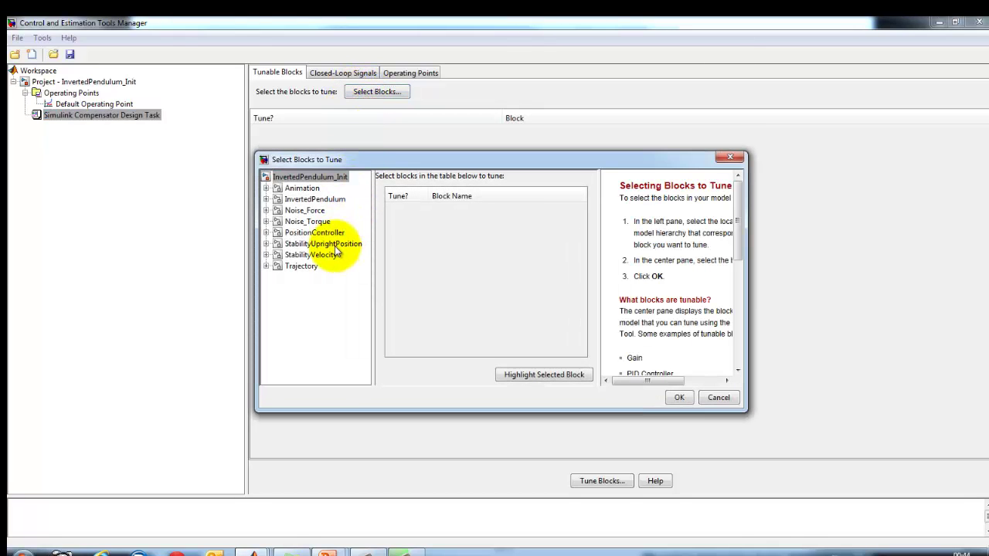
pyautogui.click(336, 245)
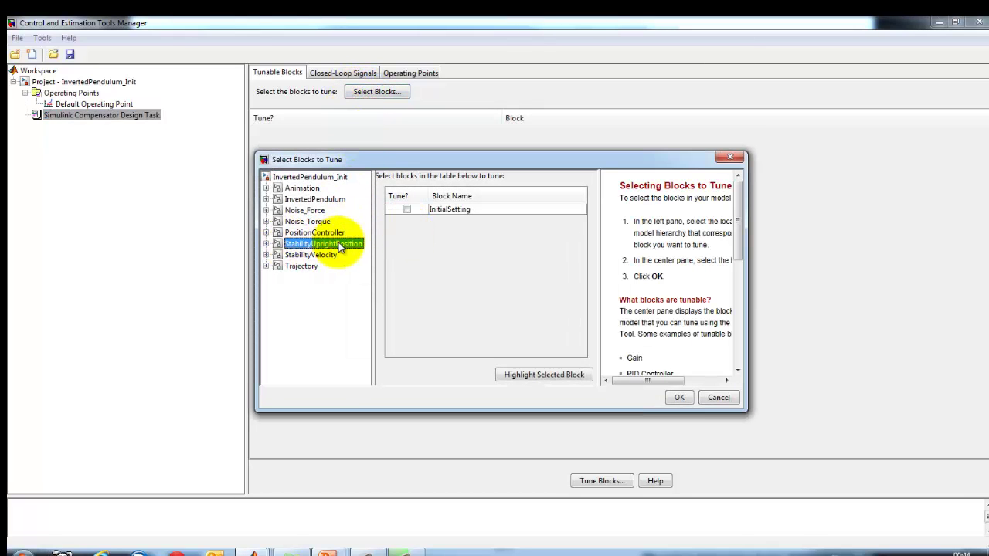
pyautogui.click(407, 210)
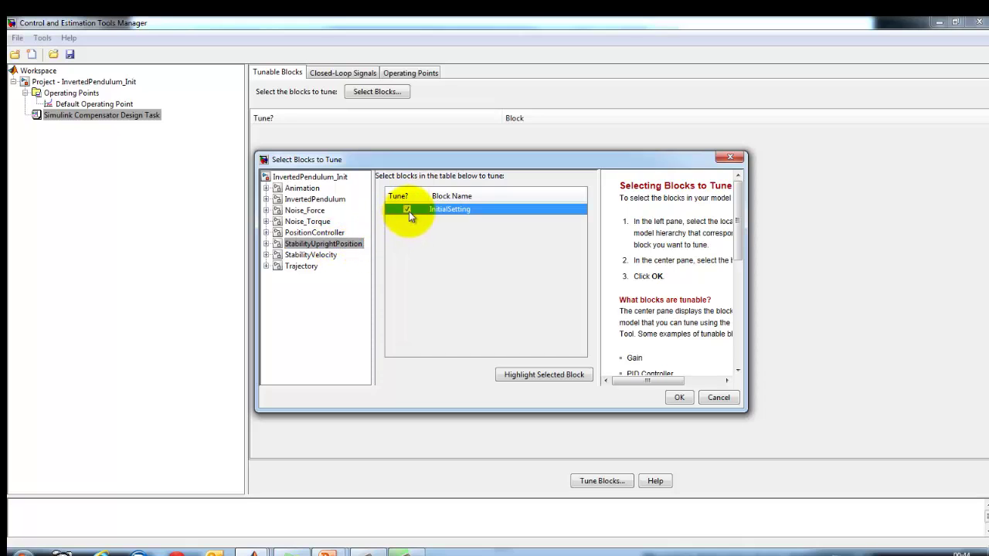
pyautogui.click(573, 375)
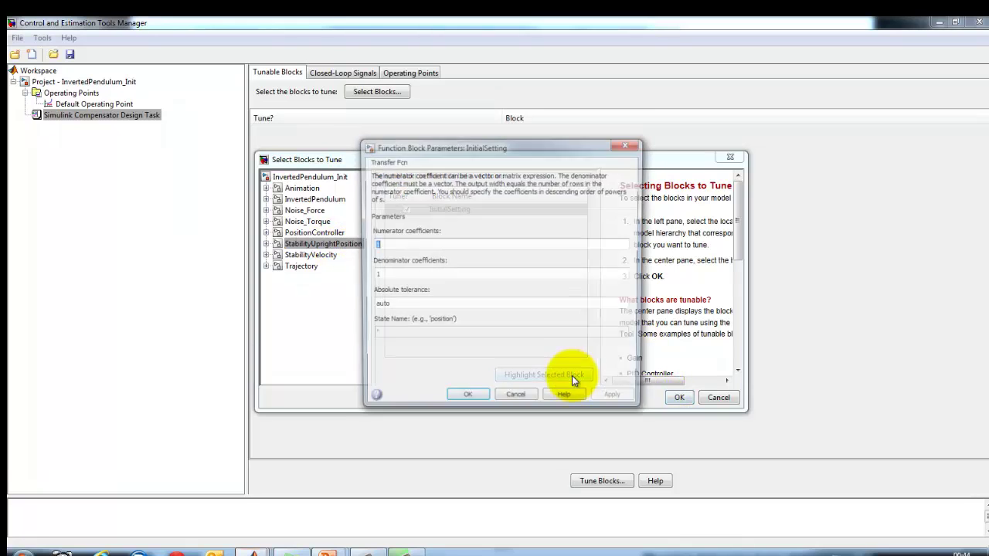
pyautogui.click(516, 401)
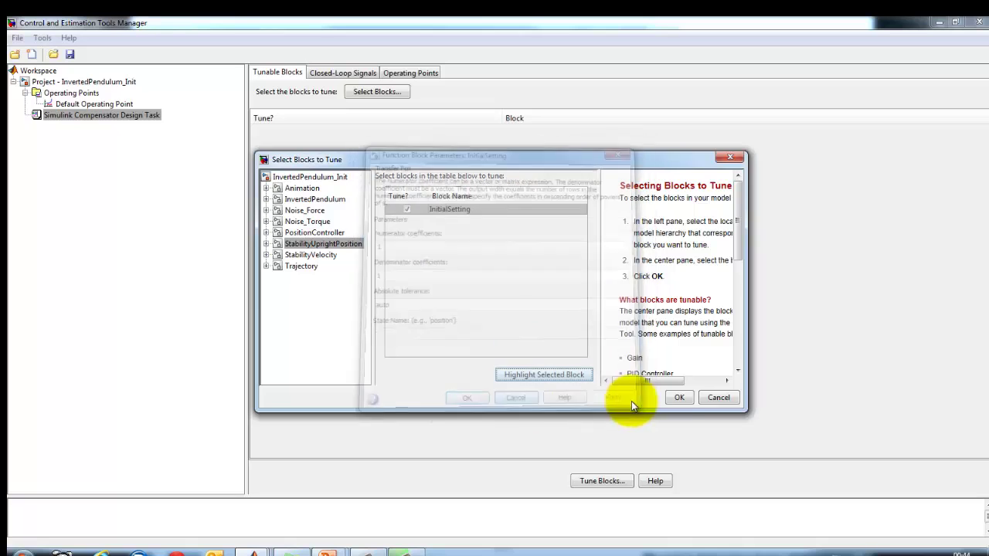
pyautogui.click(679, 398)
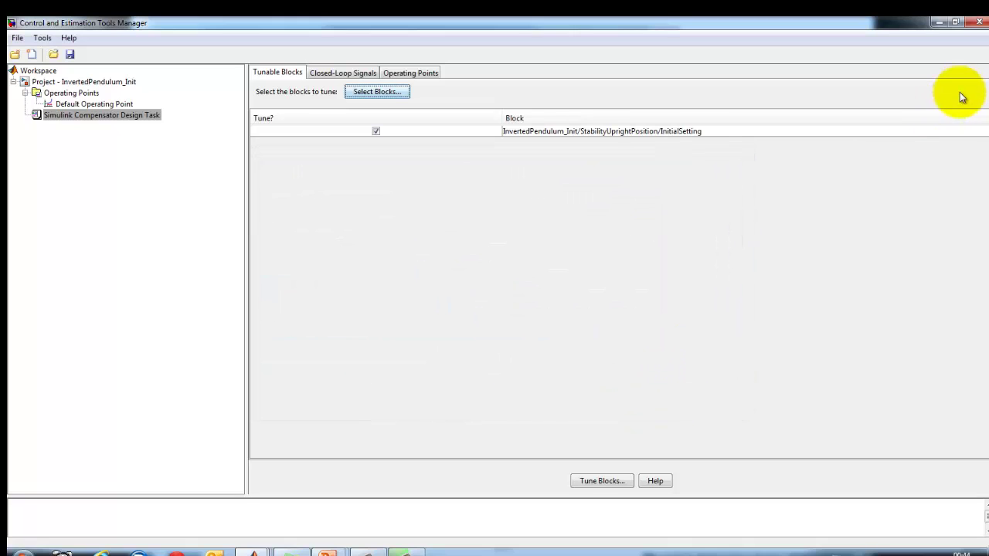
# - View the highlighted StabilityUprightPosition block in the model, closing the Inverted Pendulum Animation figure, and return to the maximized tools manager
pyautogui.click(955, 23)
pyautogui.moveTo(597, 109); pyautogui.dragTo(139, 110)
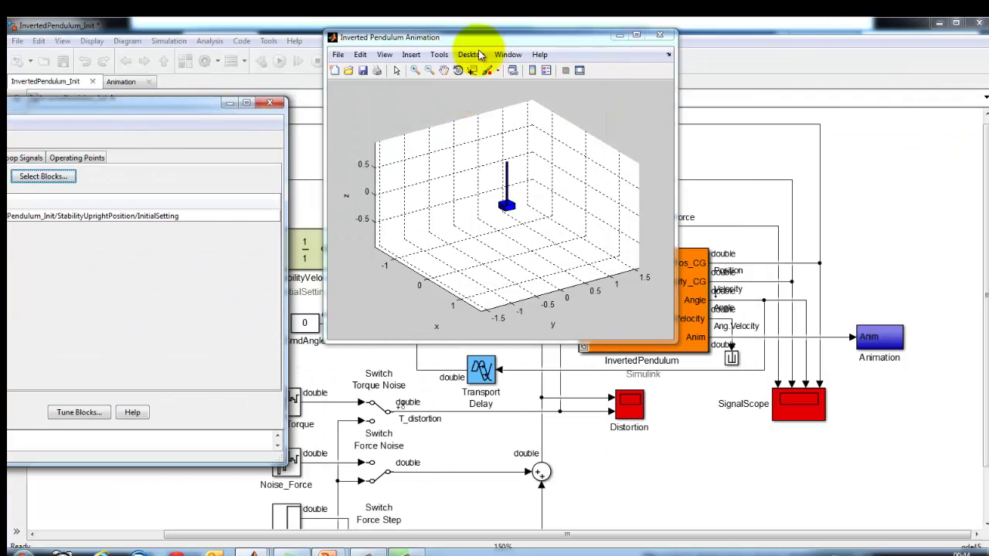
pyautogui.click(658, 35)
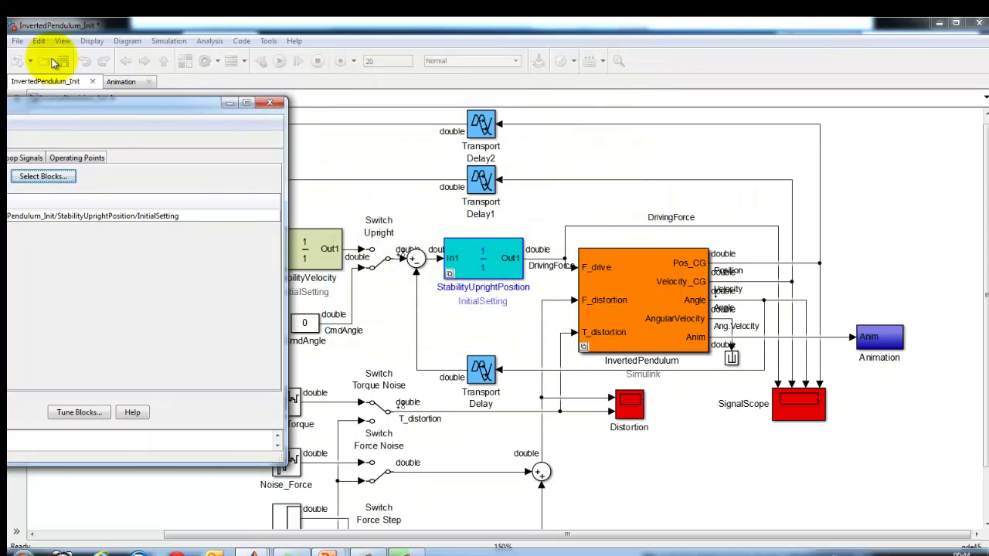
pyautogui.doubleClick(164, 106)
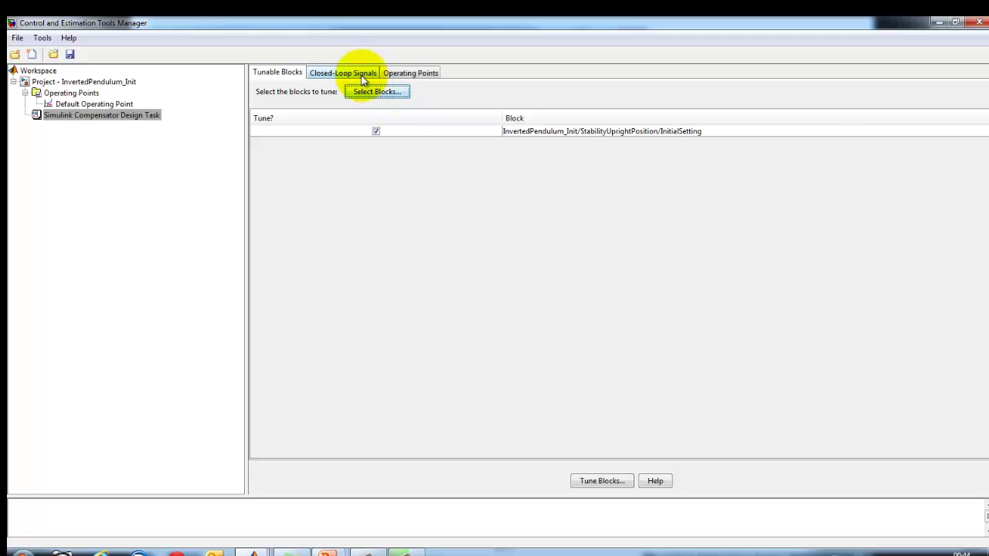
# - Review the closed-loop signals and operating point settings, checking the Simulation snapshot type before returning to Existing operating points
pyautogui.click(349, 73)
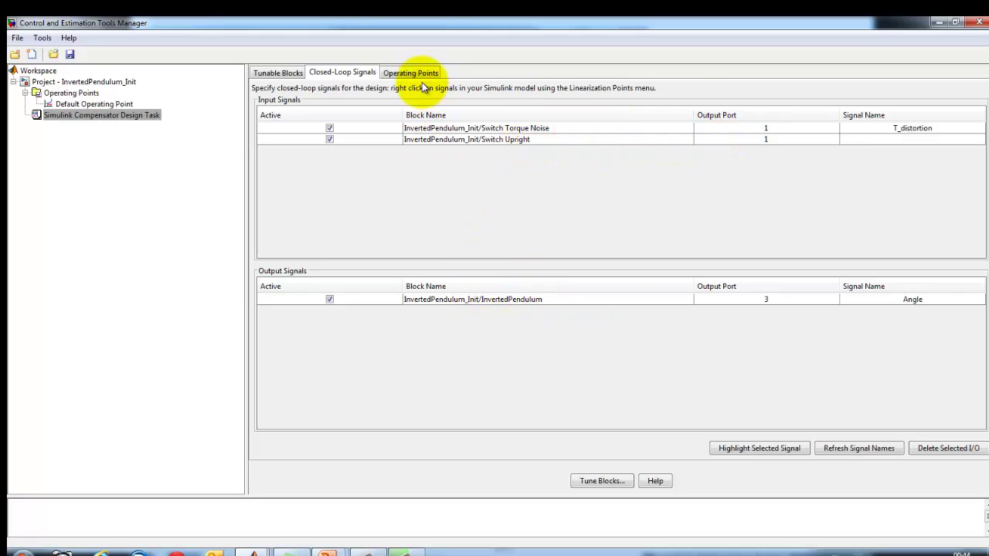
pyautogui.click(397, 73)
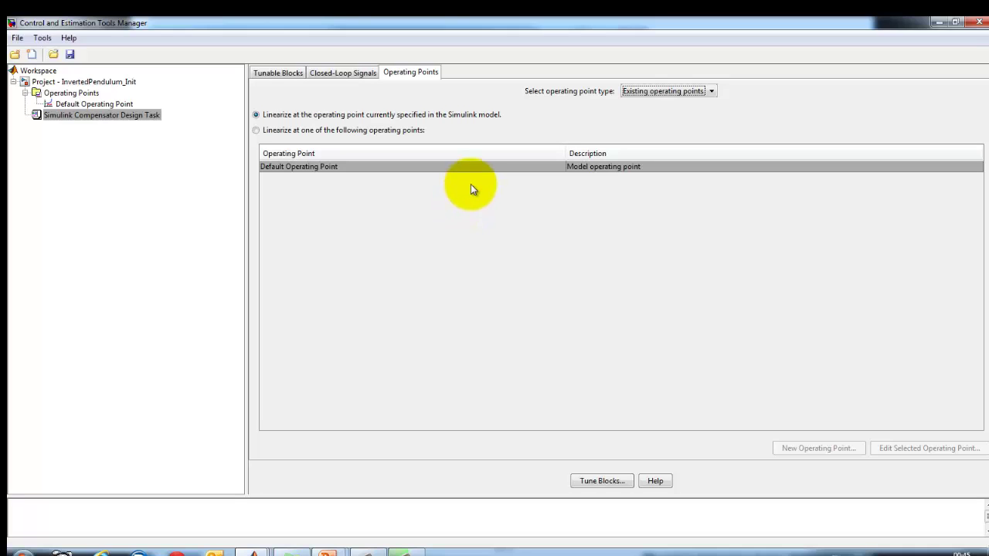
pyautogui.click(645, 91)
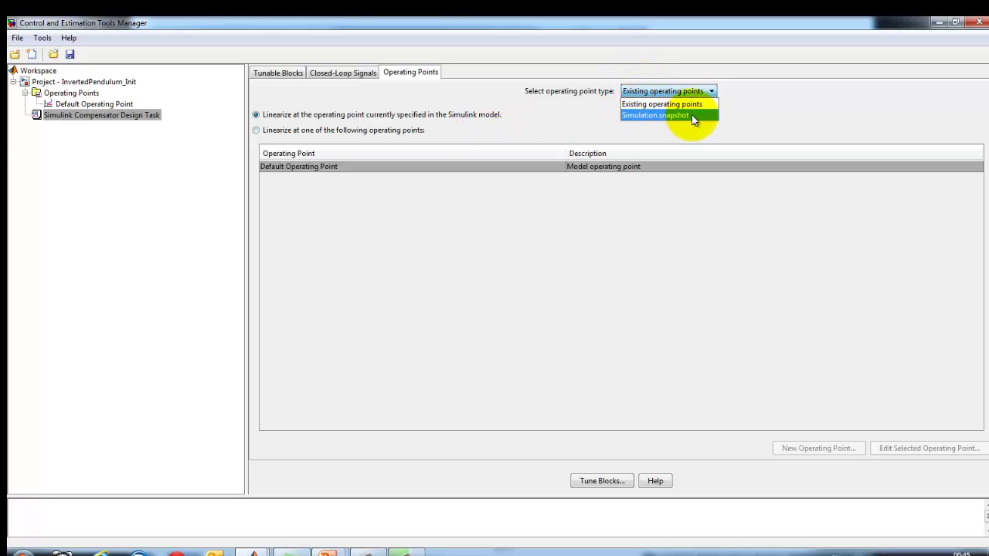
pyautogui.click(660, 115)
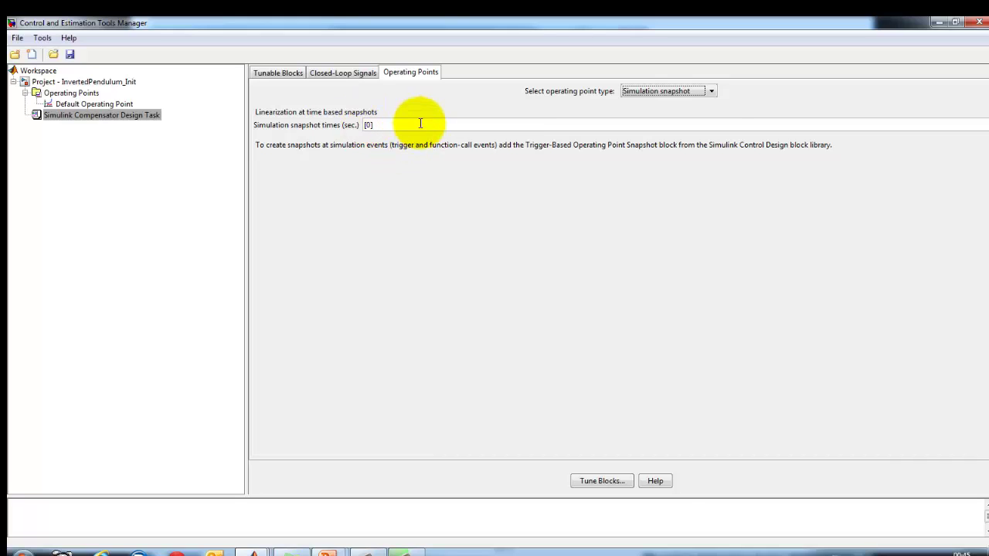
pyautogui.click(679, 94)
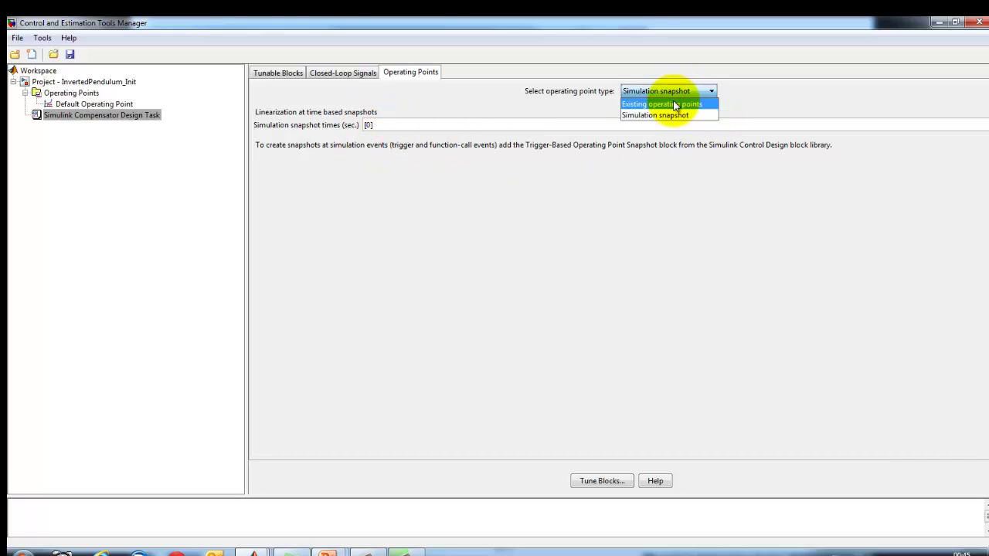
pyautogui.click(657, 101)
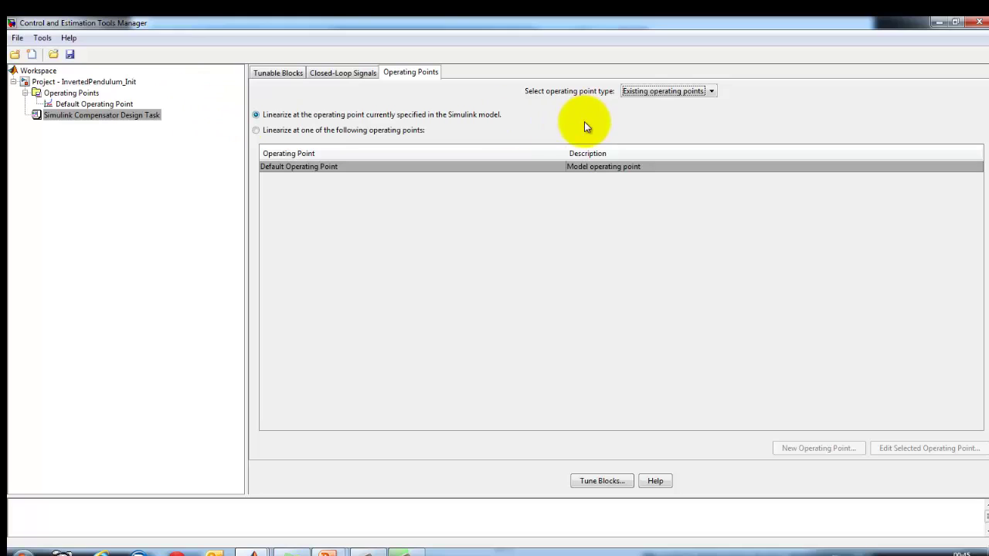
# - Start tuning the selected block and configure its design plots as Open-Loop Bode for Plot 1 and Root Locus for Plot 2
pyautogui.click(600, 481)
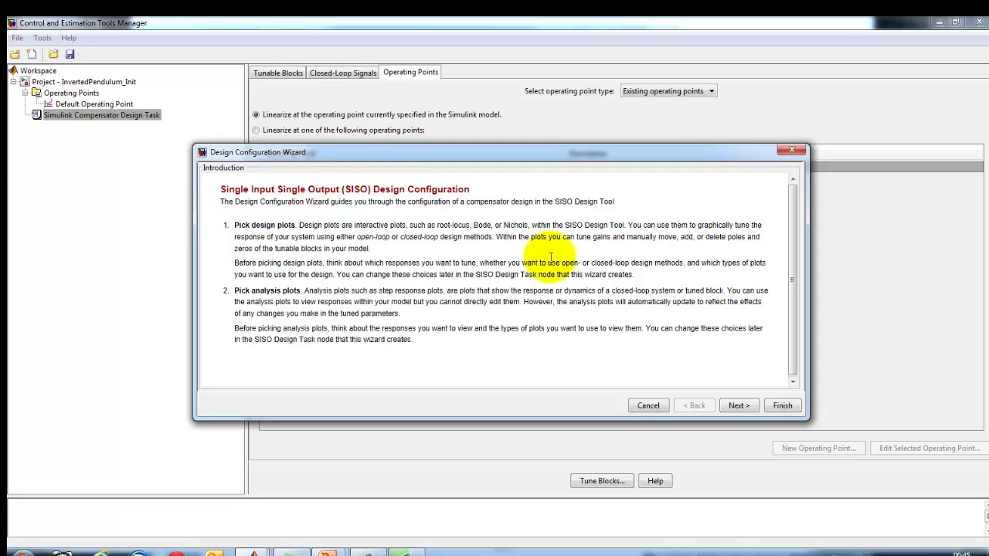
pyautogui.click(736, 405)
pyautogui.moveTo(600, 157); pyautogui.dragTo(556, 116)
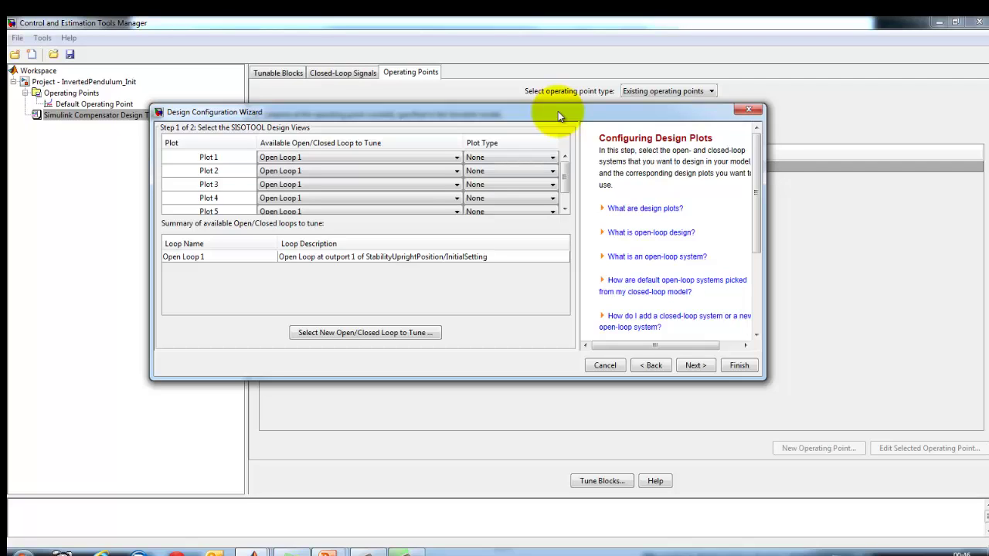
pyautogui.click(485, 159)
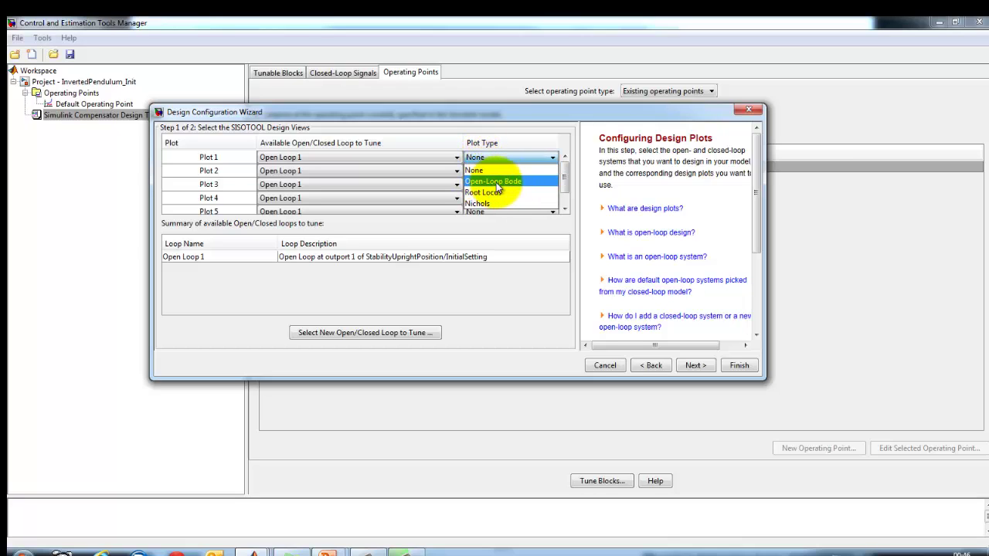
pyautogui.click(495, 182)
pyautogui.click(490, 172)
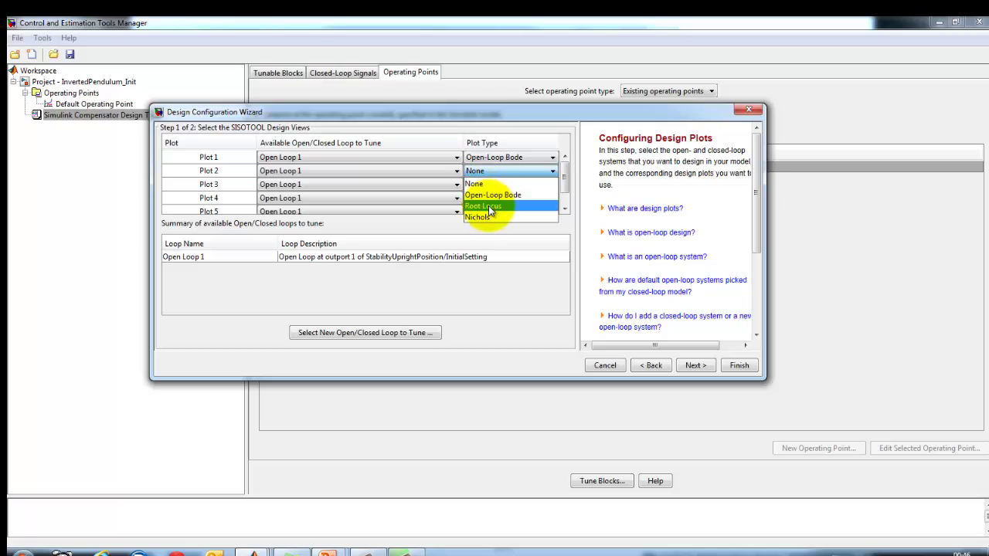
pyautogui.click(487, 205)
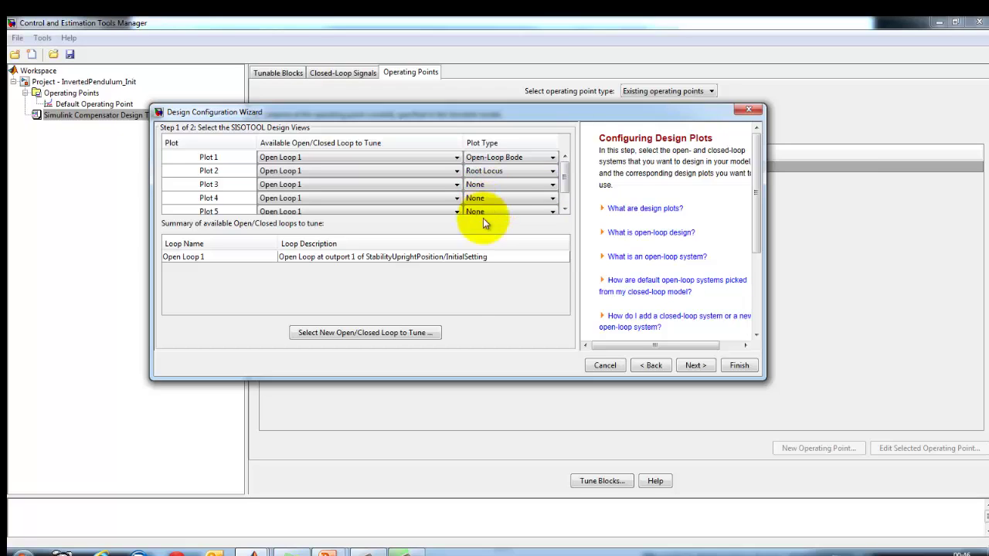
pyautogui.click(697, 366)
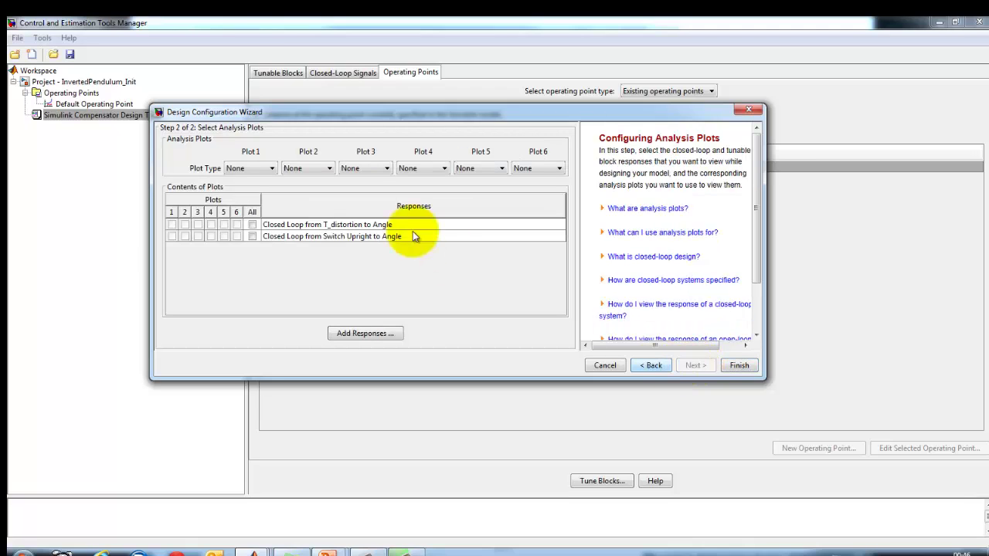
# - Create two Step analysis plots, assigning T_distortion to Angle to Plot 1 and Switch Upright to Angle to Plot 2, and finish the wizard
pyautogui.click(250, 170)
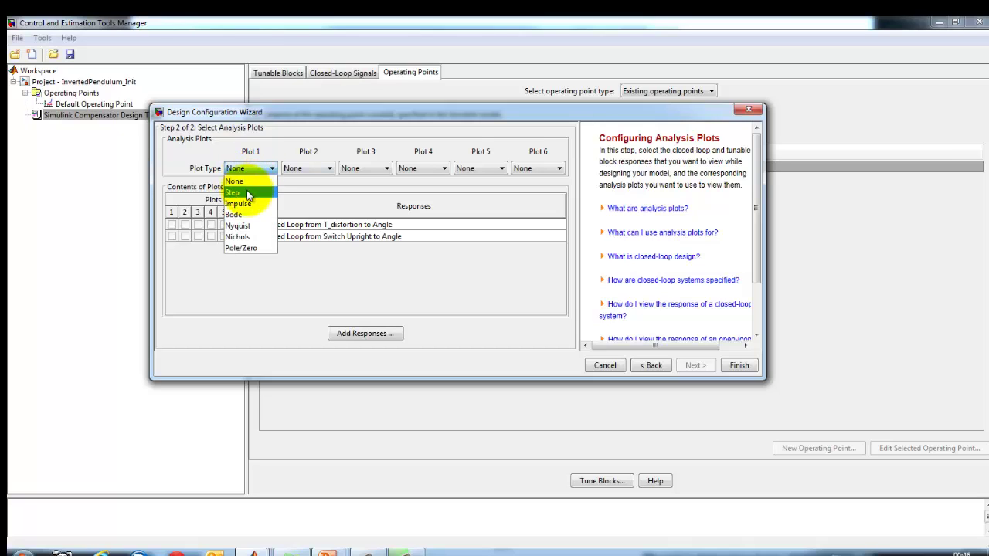
pyautogui.click(247, 193)
pyautogui.click(303, 169)
pyautogui.click(297, 193)
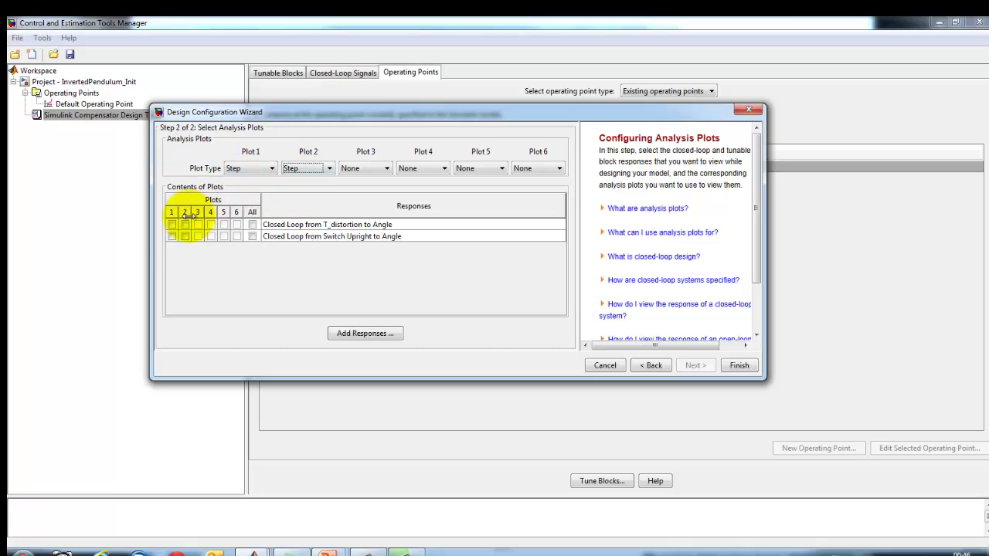
pyautogui.click(171, 224)
pyautogui.click(184, 236)
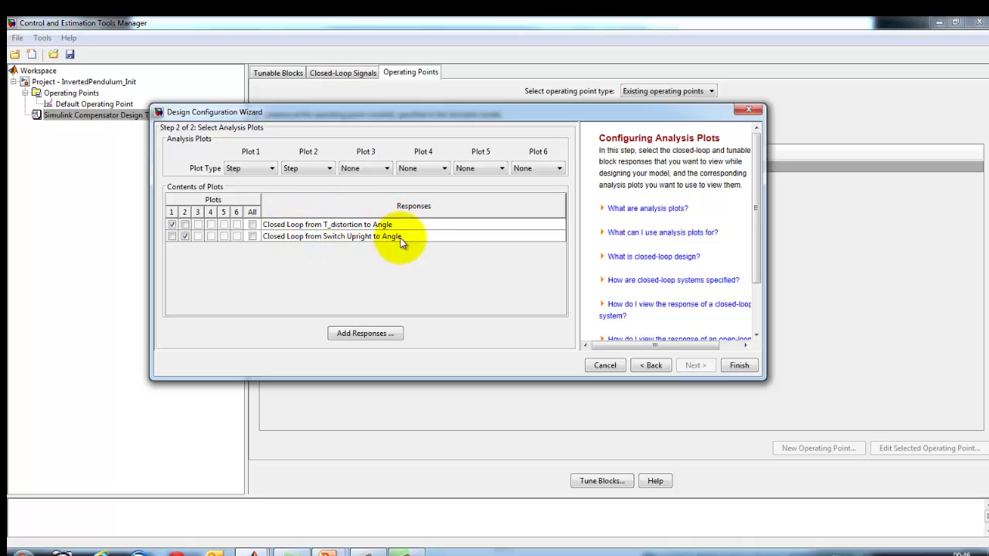
pyautogui.click(739, 366)
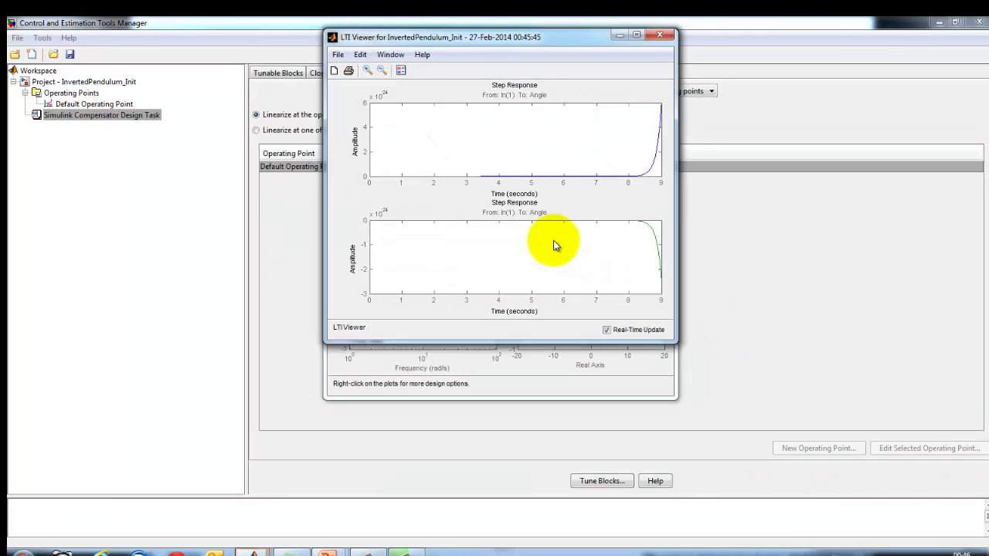
# - Dismiss the Getting Started message and arrange the SISO Design and LTI Viewer windows side by side
pyautogui.moveTo(542, 39); pyautogui.dragTo(808, 52)
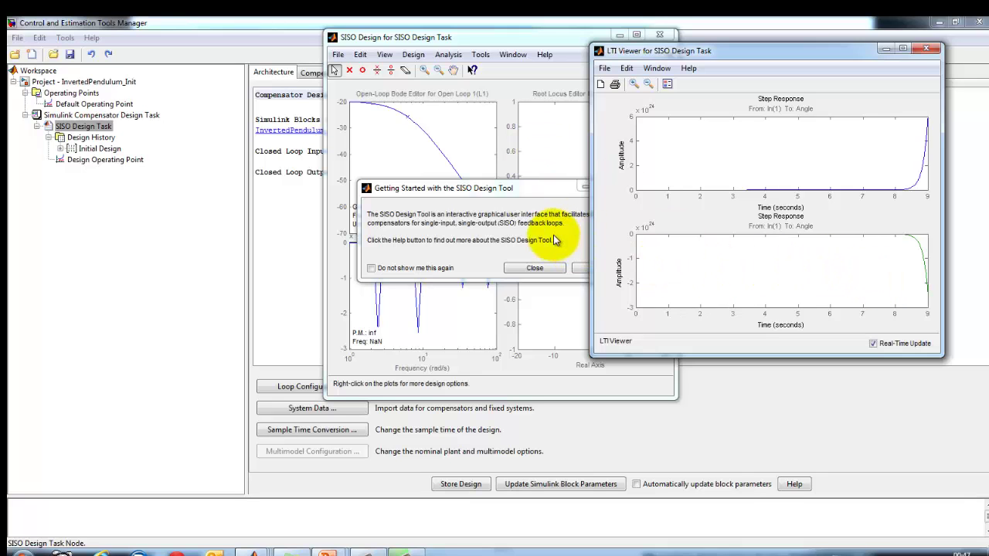
pyautogui.click(553, 270)
pyautogui.moveTo(514, 40); pyautogui.dragTo(264, 49)
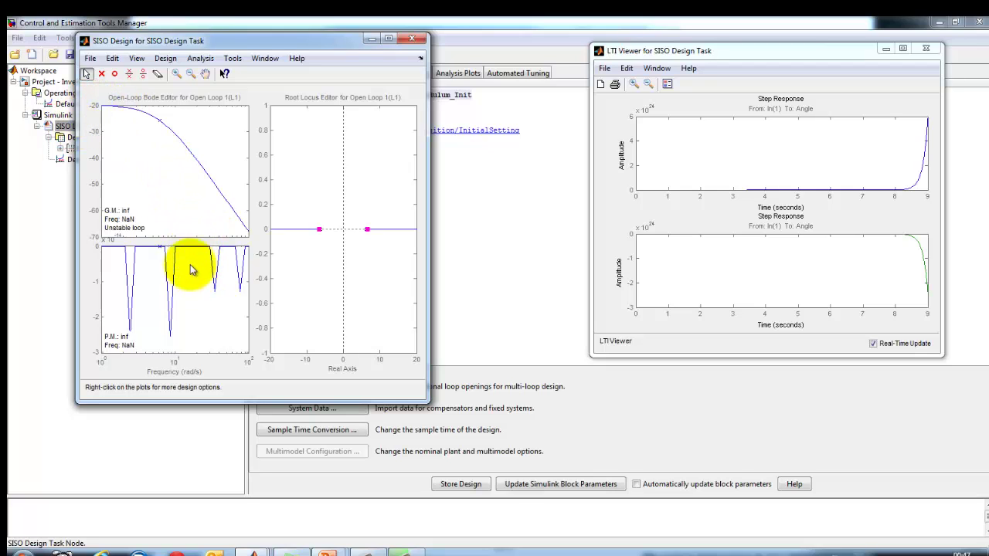
pyautogui.click(319, 230)
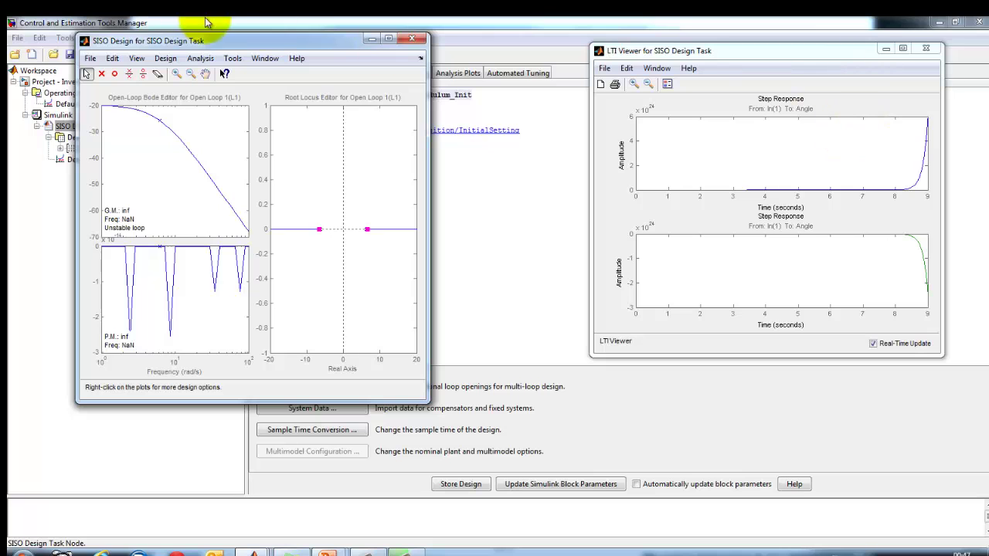
pyautogui.moveTo(254, 41); pyautogui.dragTo(130, 54)
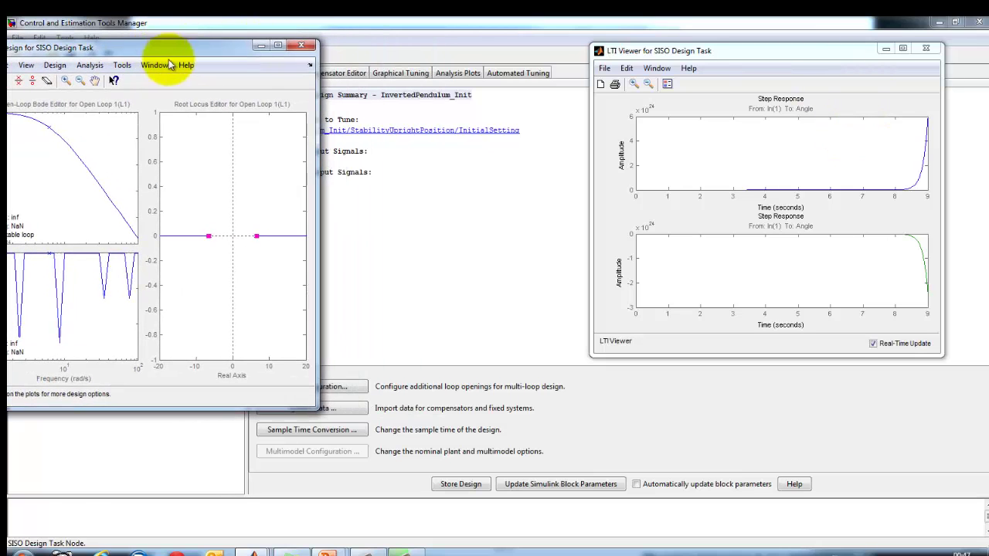
# - Set the InitialSetting compensator's gain to -1 and bring the SISO Design and LTI Viewer windows back side by side
pyautogui.click(415, 49)
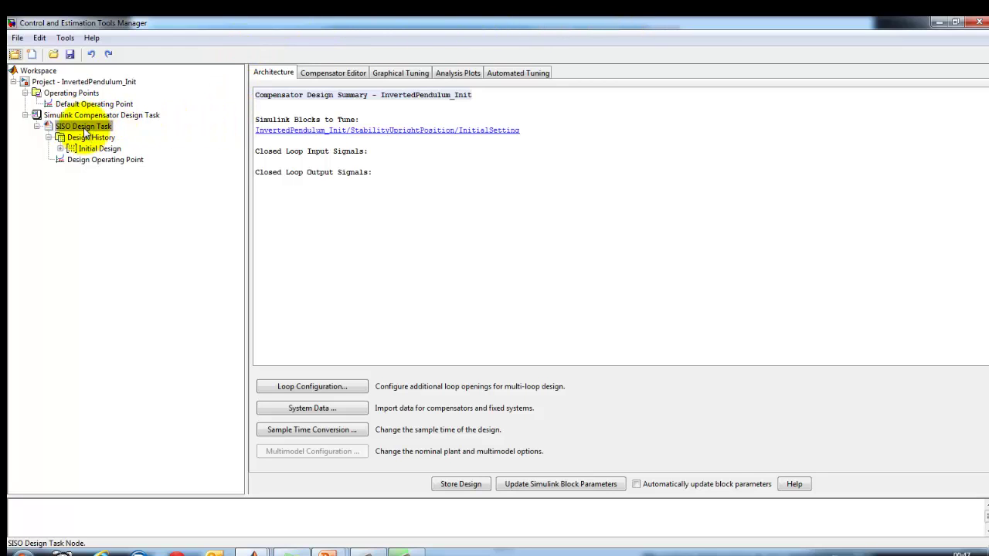
pyautogui.click(345, 78)
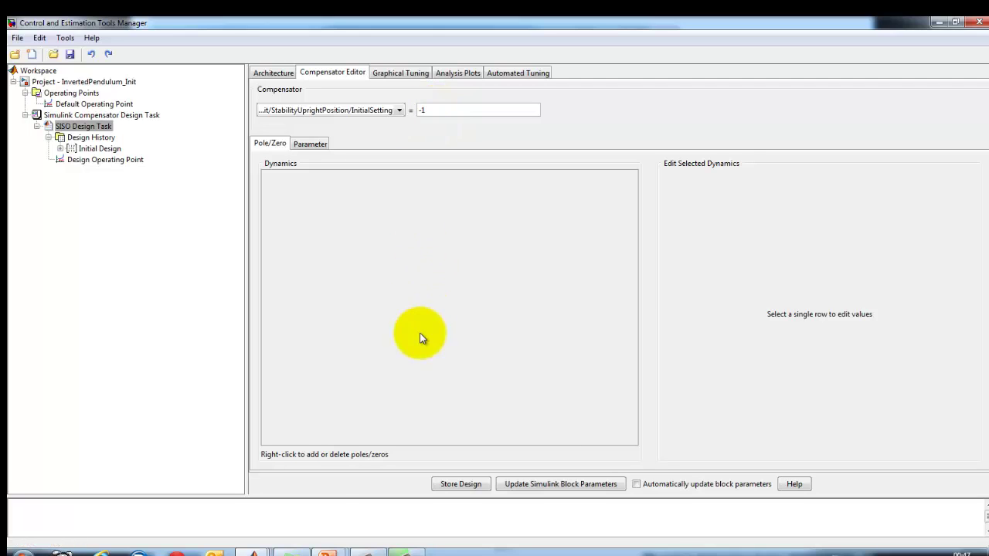
pyautogui.click(260, 545)
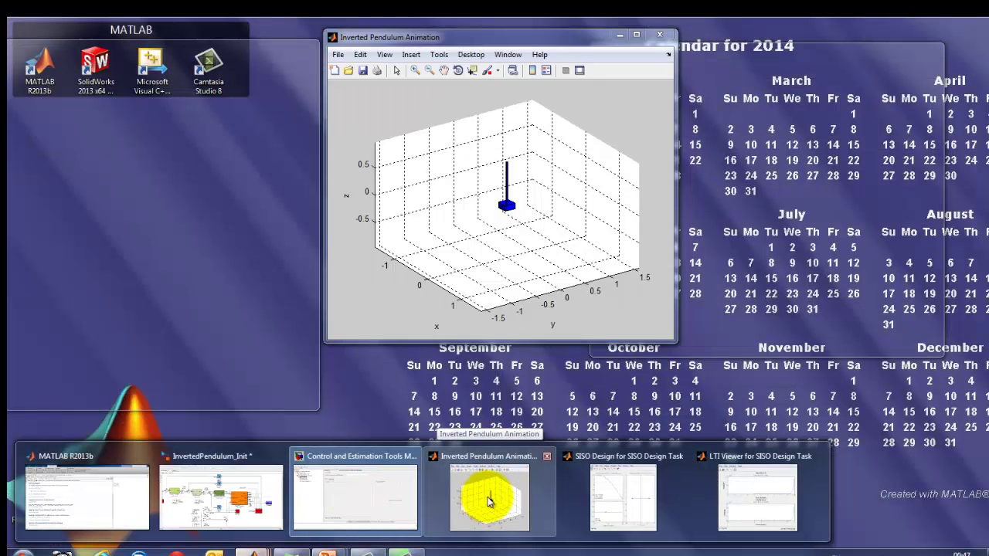
pyautogui.click(477, 494)
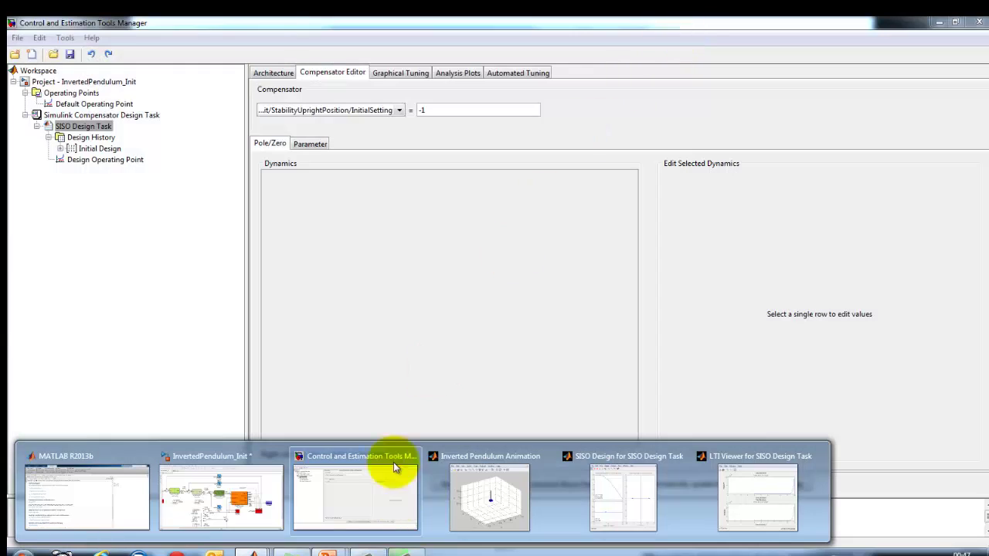
pyautogui.click(591, 508)
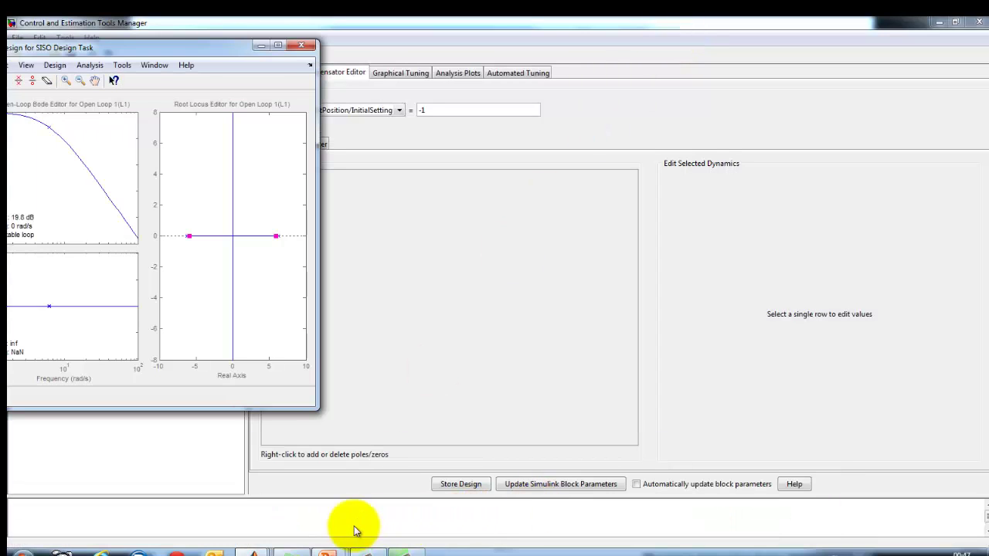
pyautogui.click(257, 545)
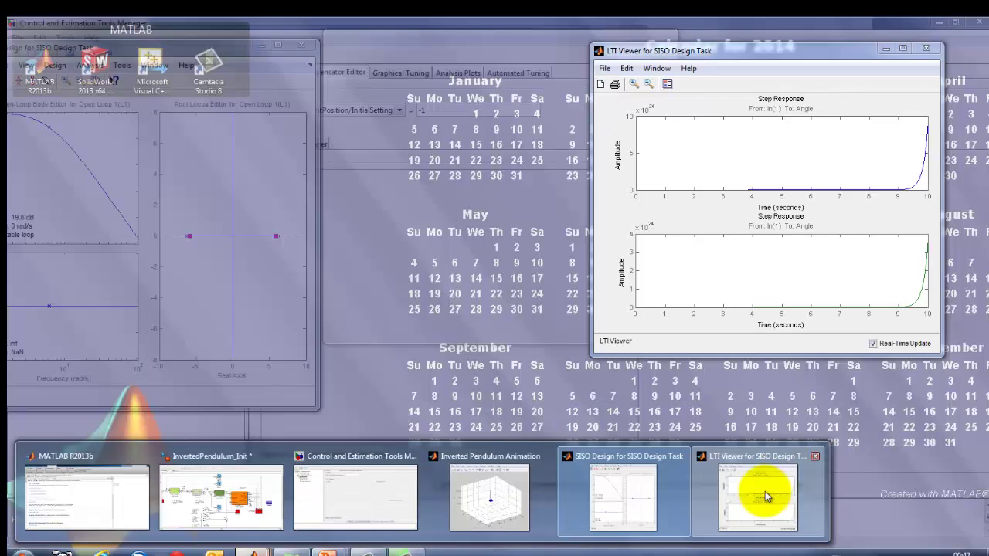
pyautogui.click(767, 492)
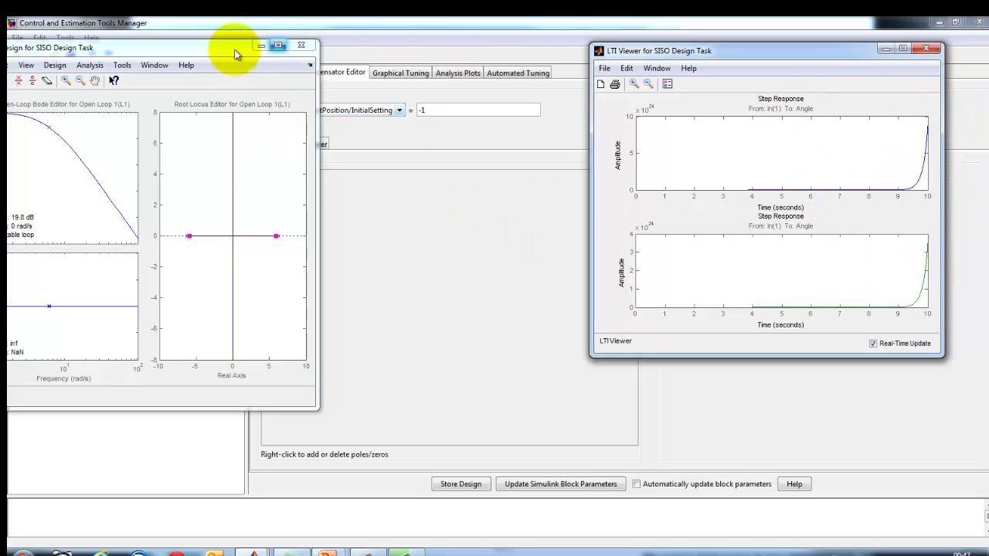
pyautogui.moveTo(273, 52); pyautogui.dragTo(391, 55)
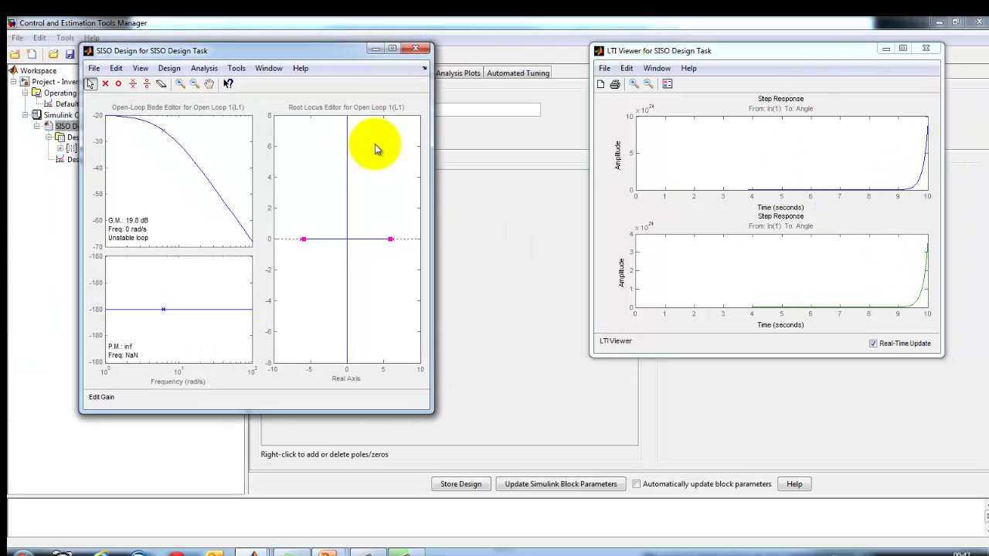
# - Move the closed-loop poles along the root locus onto the imaginary axis, to a loop gain of about -10.5
pyautogui.click(393, 242)
pyautogui.moveTo(390, 241); pyautogui.dragTo(362, 243)
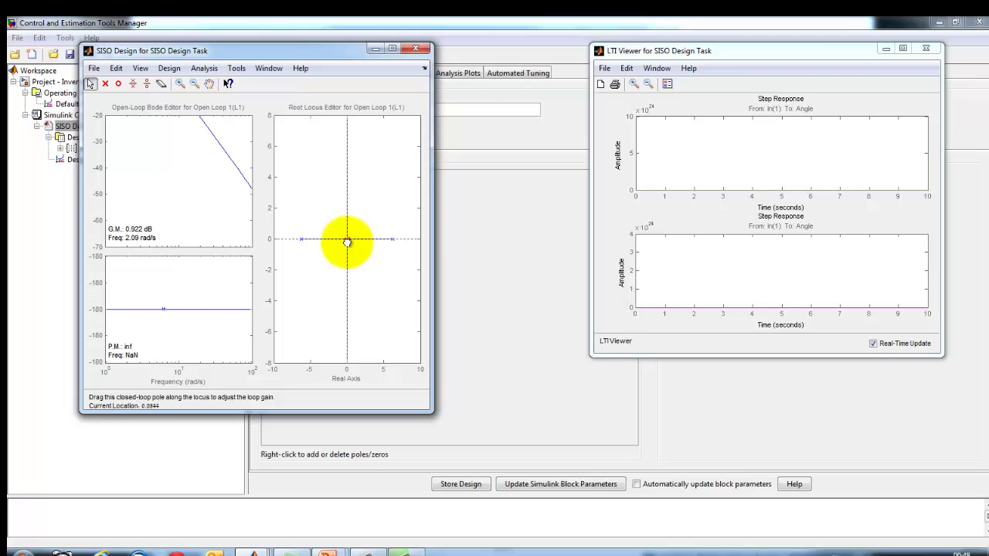
pyautogui.moveTo(346, 242); pyautogui.dragTo(347, 214)
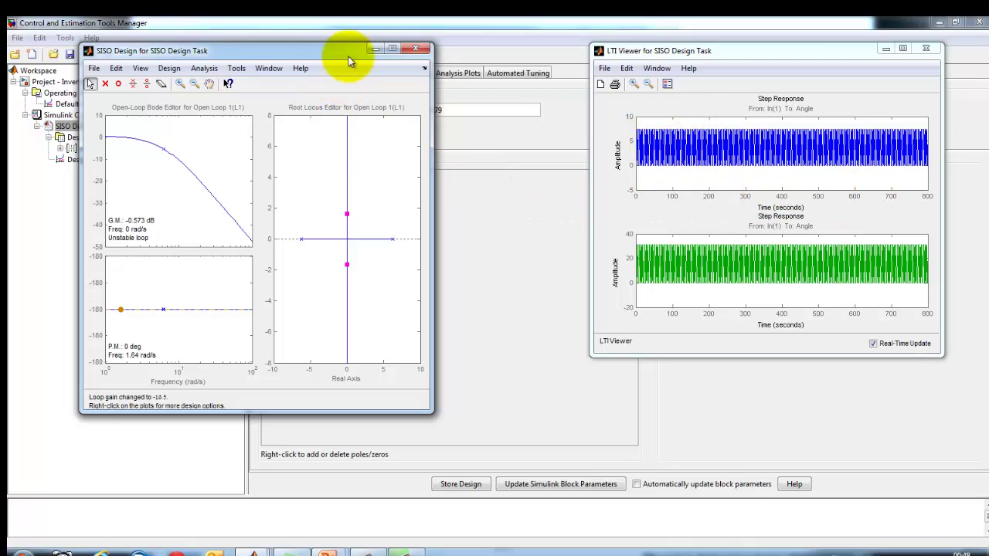
pyautogui.moveTo(325, 51); pyautogui.dragTo(298, 53)
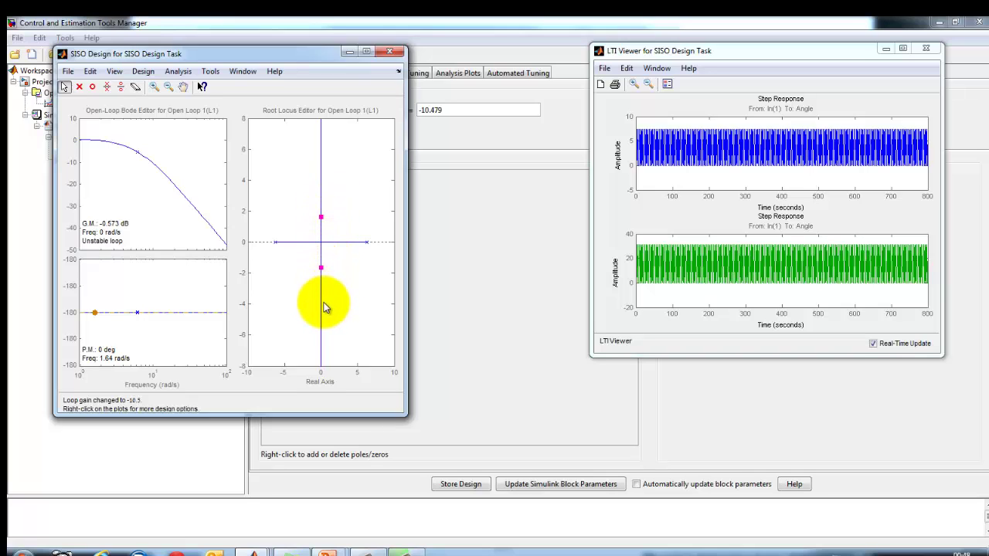
pyautogui.click(321, 346)
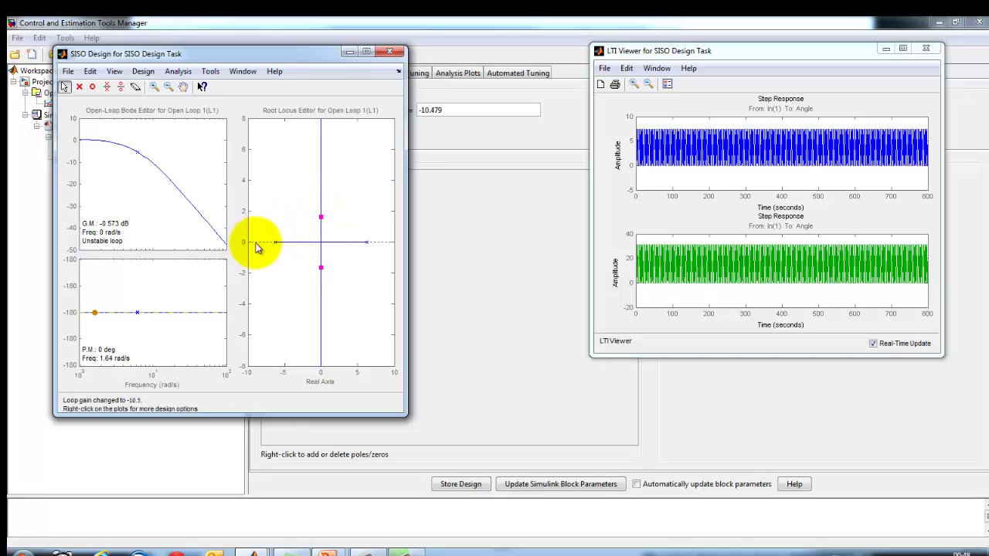
# - Add a real zero to the InitialSetting compensator and set its location to -60
pyautogui.click(488, 245)
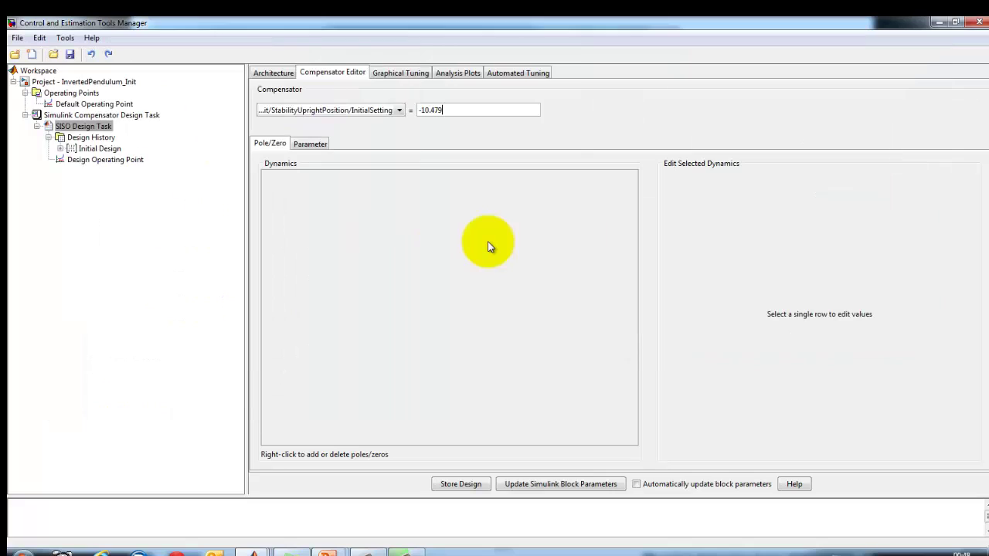
pyautogui.rightClick(297, 193)
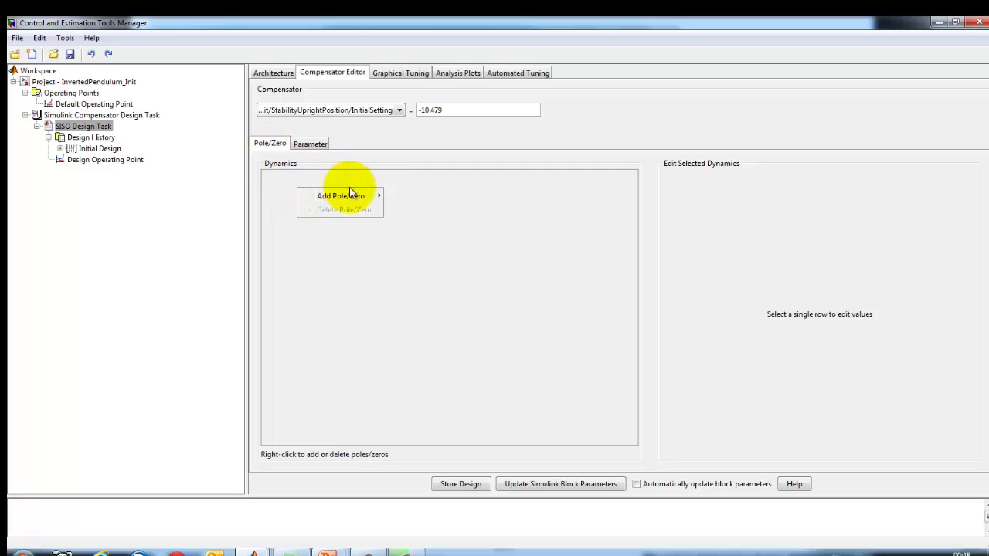
pyautogui.moveTo(349, 193)
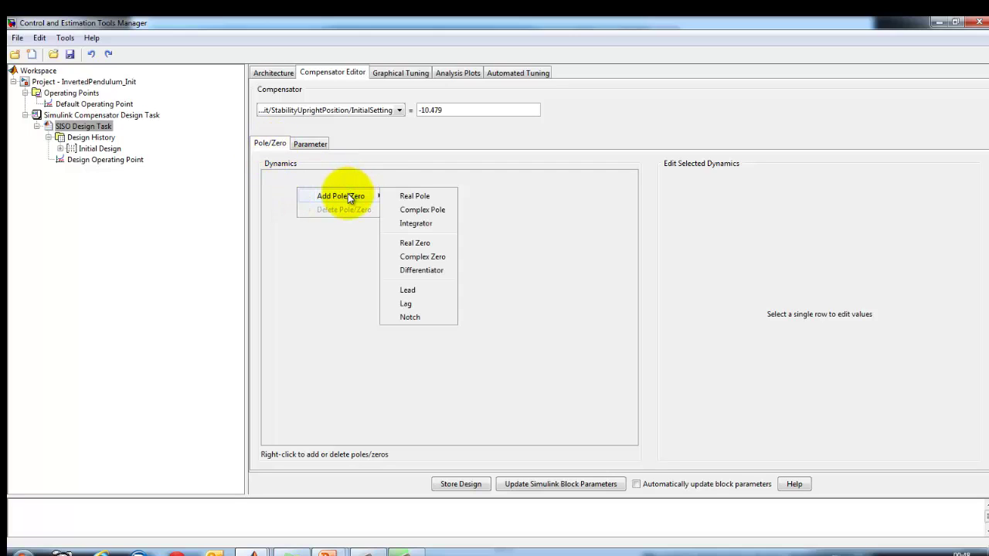
pyautogui.click(421, 243)
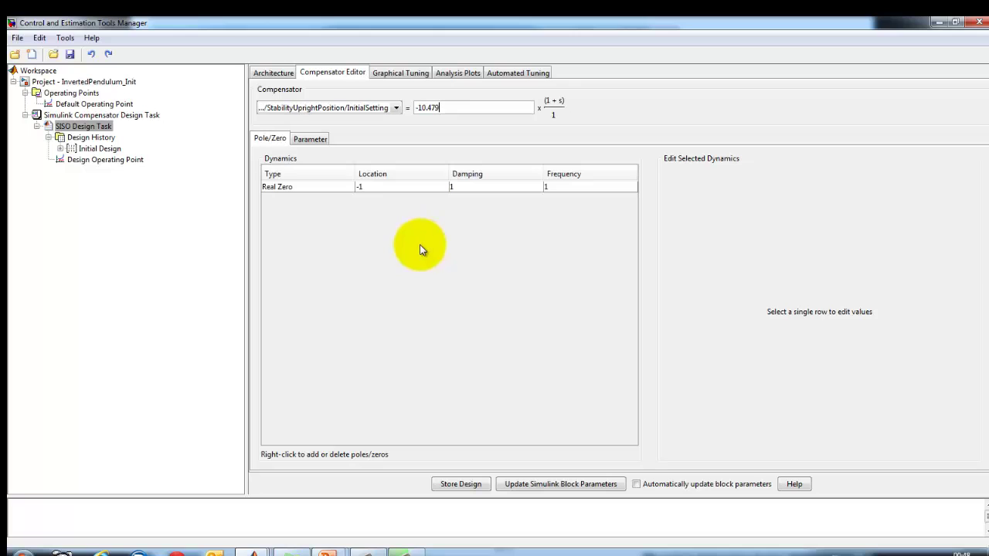
pyautogui.click(394, 188)
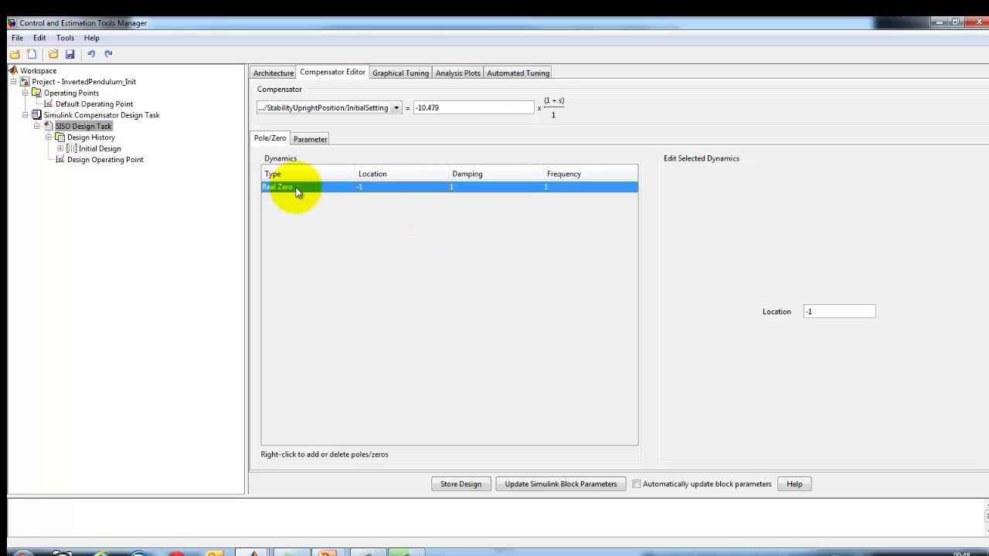
pyautogui.click(836, 309)
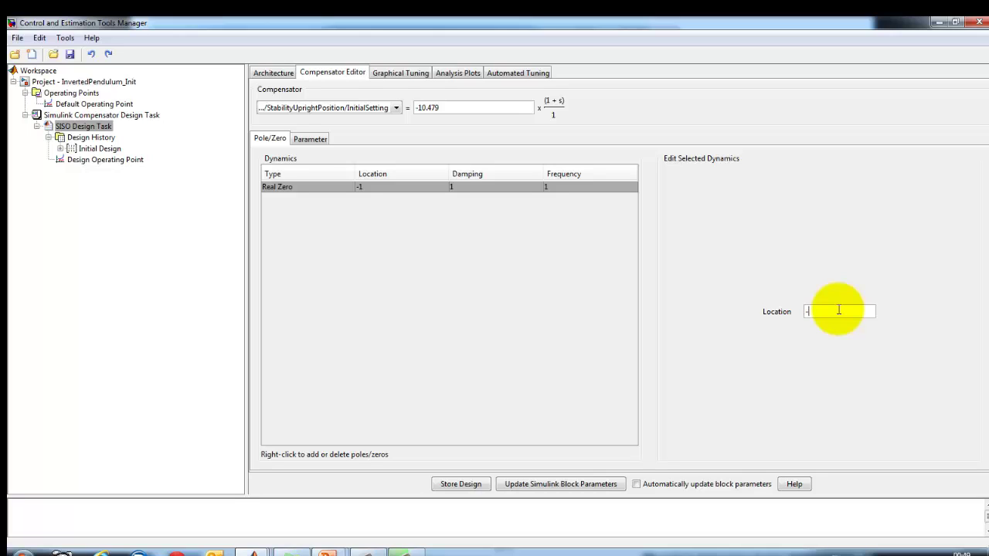
pyautogui.press('Return')
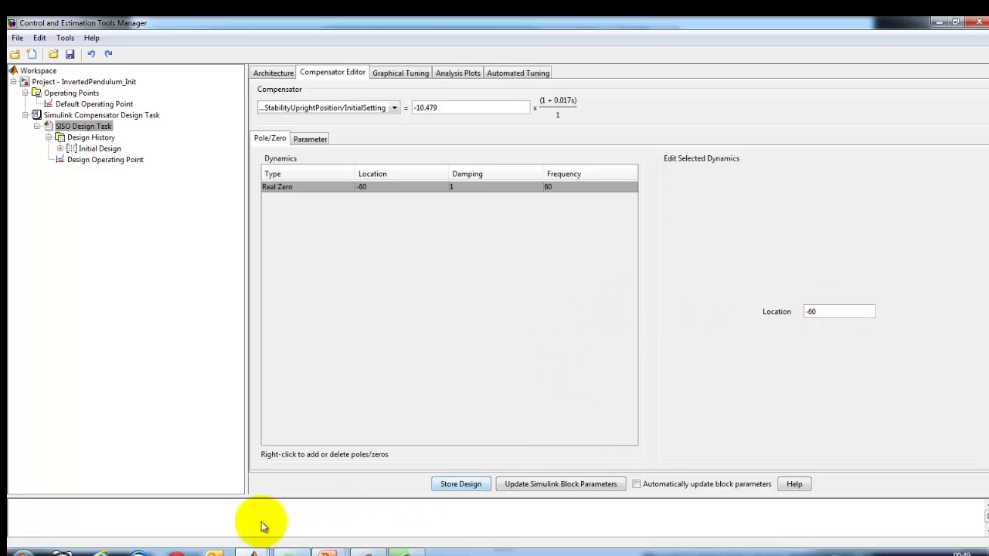
# - In the SISO Design root locus, move the closed-loop poles upward along the locus to a loop gain of about -465
pyautogui.moveTo(261, 548)
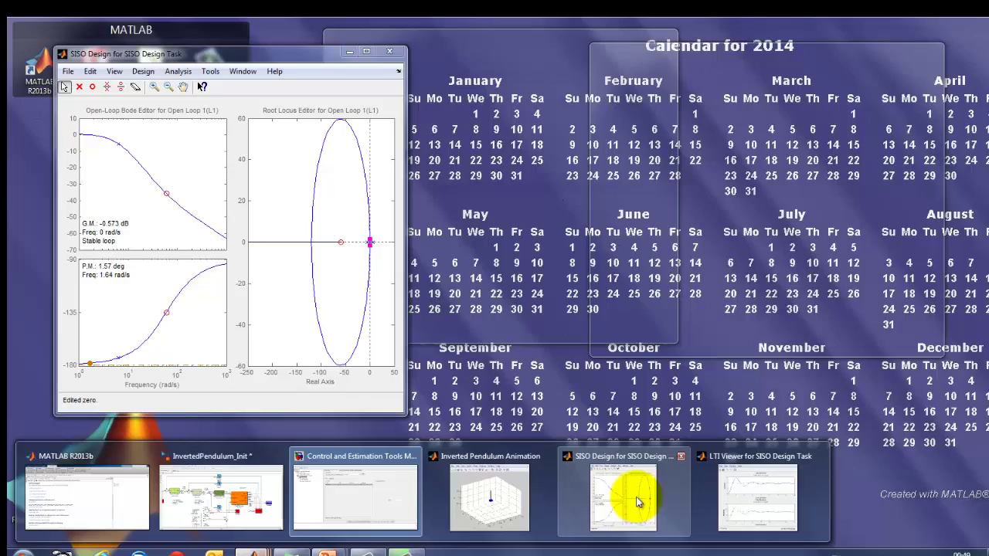
pyautogui.click(632, 499)
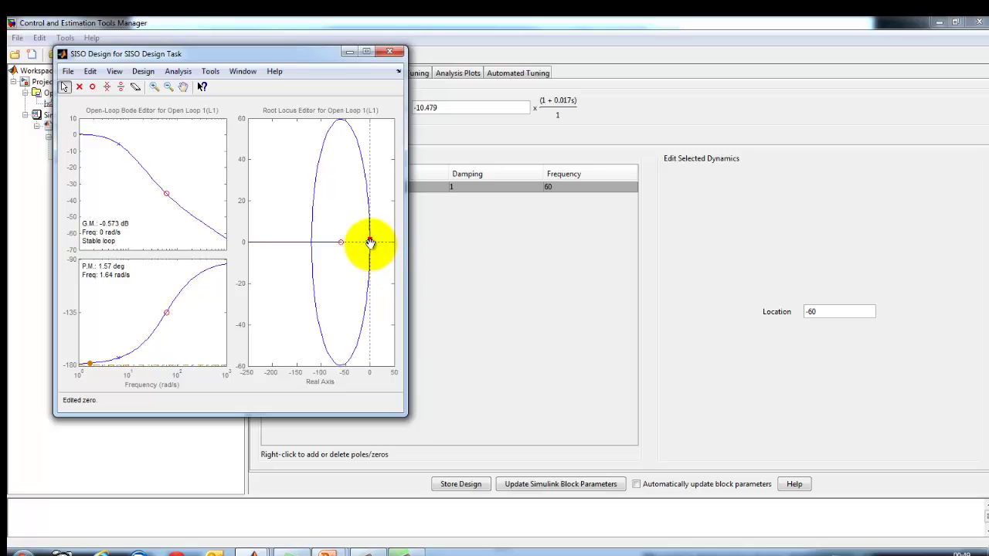
pyautogui.moveTo(370, 243); pyautogui.dragTo(370, 218)
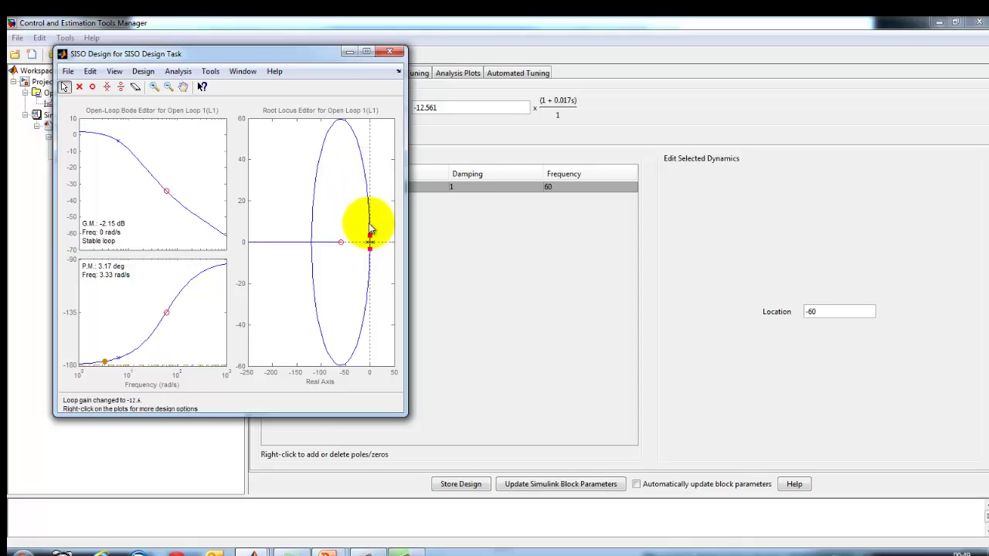
pyautogui.moveTo(370, 239); pyautogui.dragTo(420, 110)
pyautogui.click(499, 271)
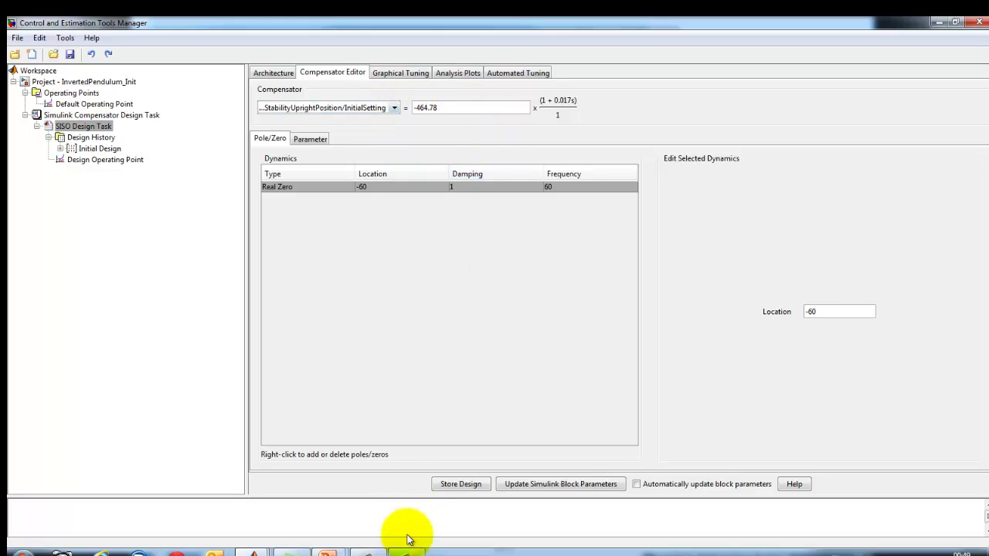
# - Show the LTI Viewer beside the SISO Design window and move the closed-loop poles further along the locus to a gain of about -613
pyautogui.moveTo(259, 550)
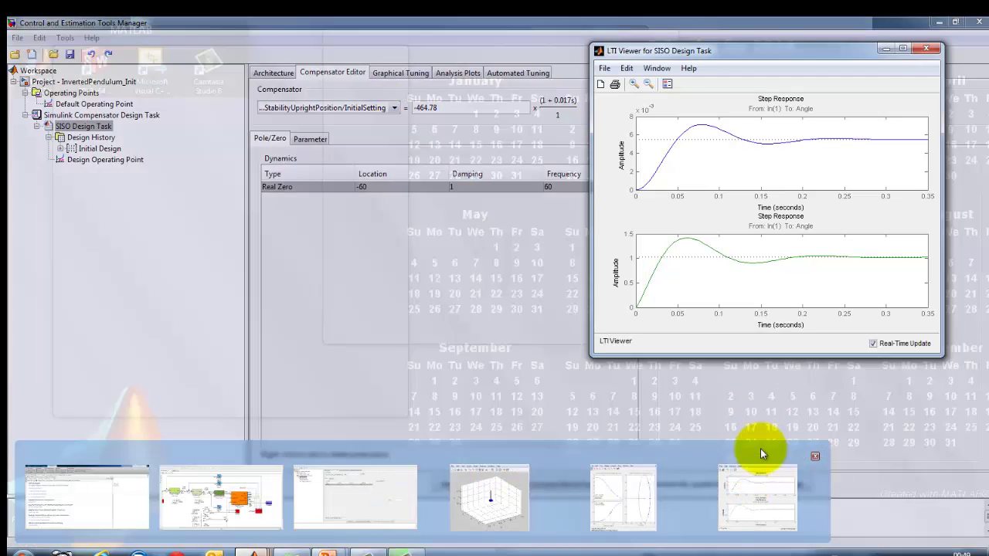
pyautogui.click(759, 455)
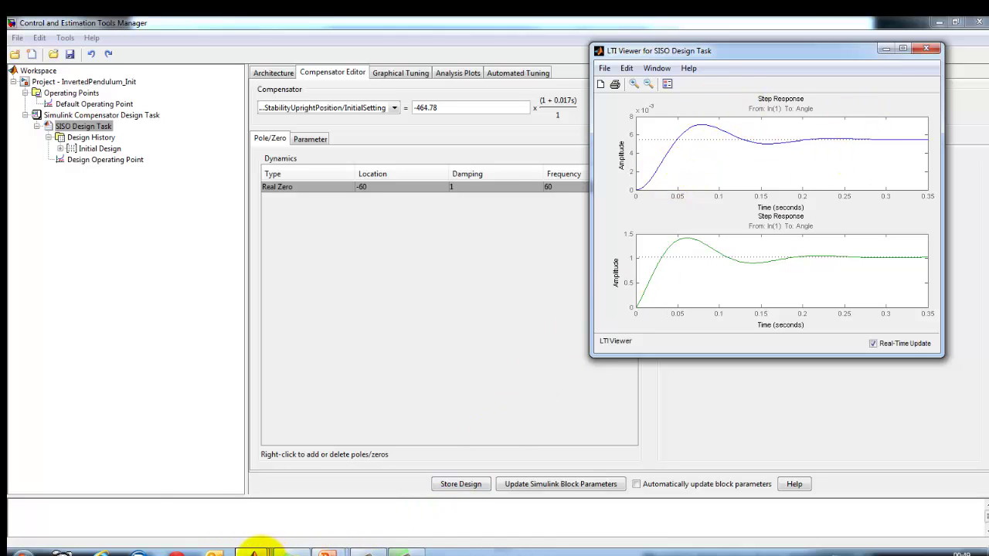
pyautogui.moveTo(255, 550)
pyautogui.click(658, 493)
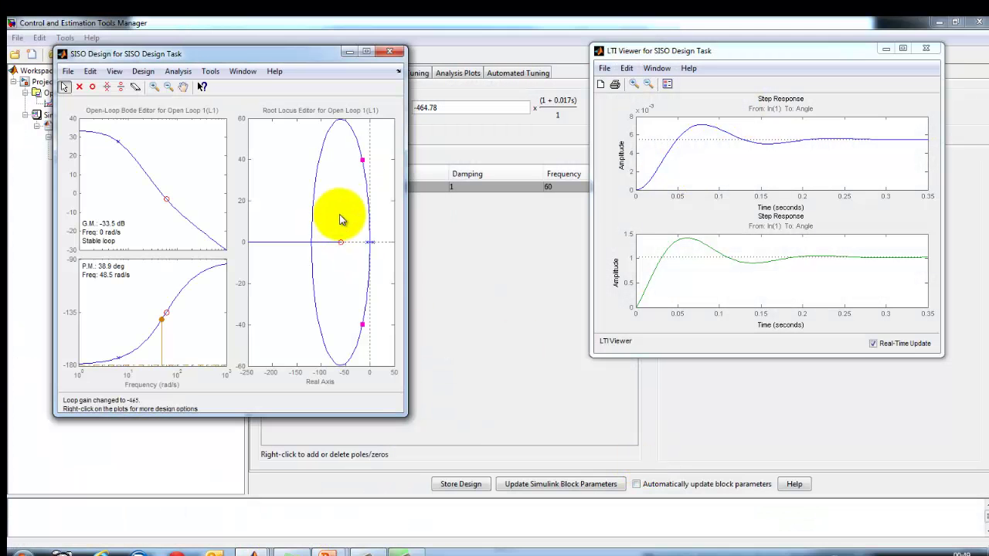
pyautogui.moveTo(363, 158)
pyautogui.mouseDown()
pyautogui.moveTo(349, 138)
pyautogui.moveTo(362, 152)
pyautogui.mouseUp()
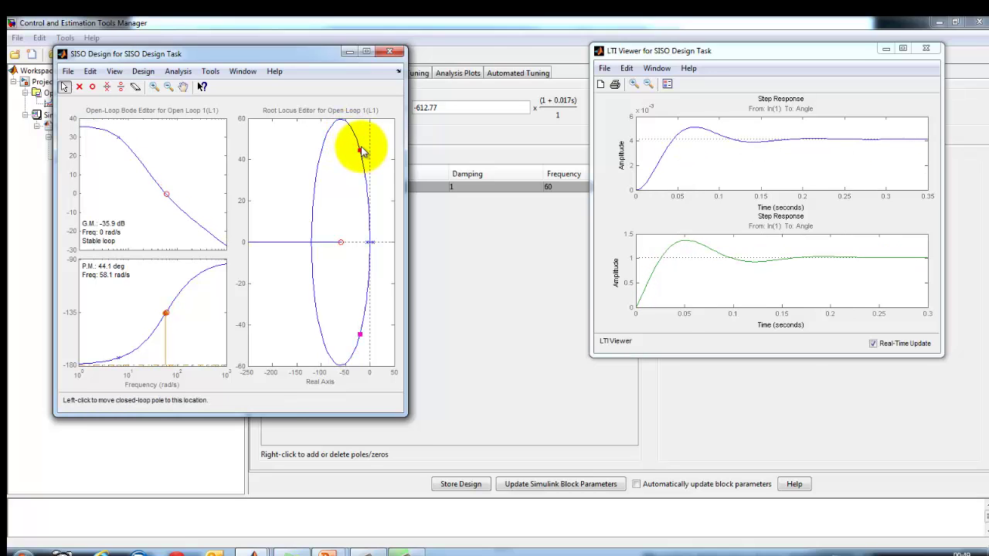
# - Add a real pole to the InitialSetting compensator and set its location to -600
pyautogui.click(515, 244)
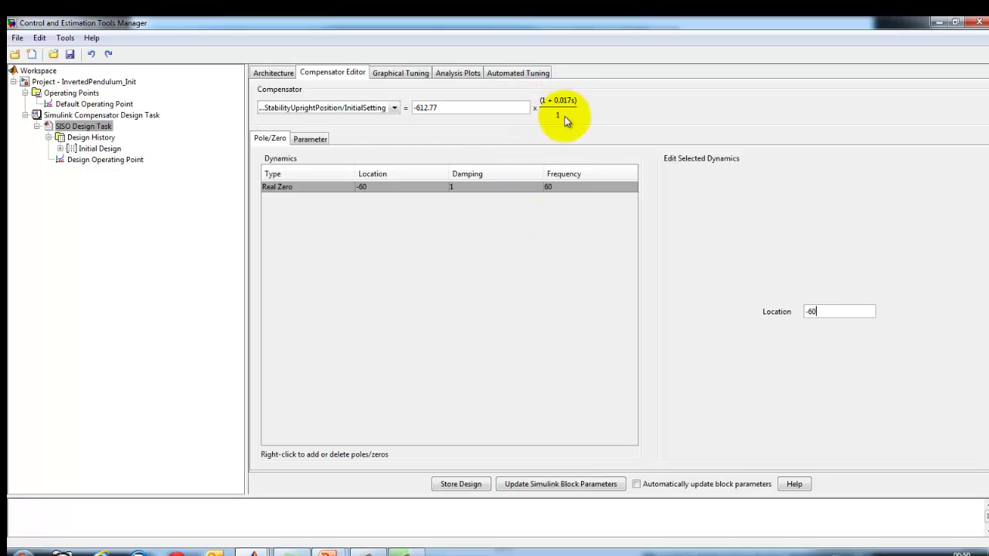
pyautogui.rightClick(329, 223)
pyautogui.moveTo(353, 234)
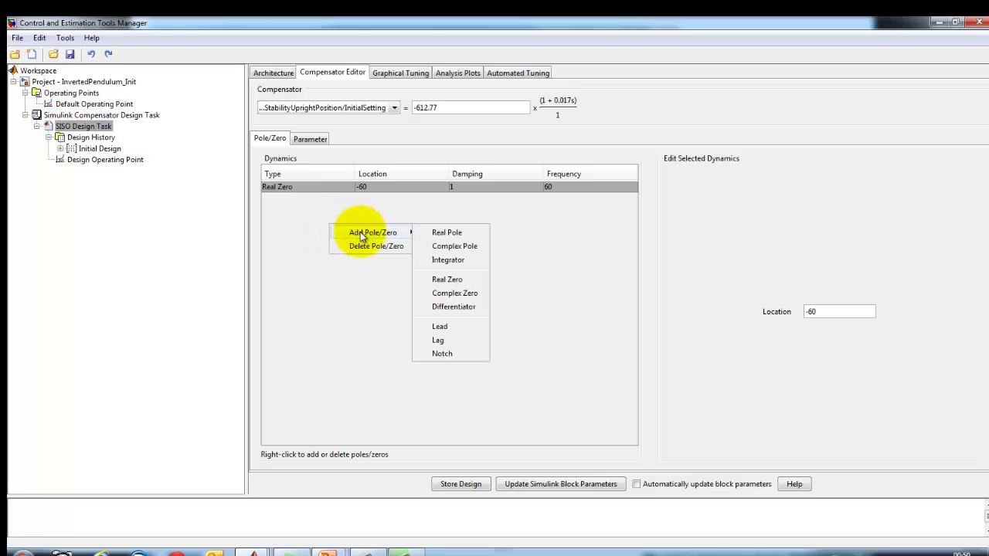
pyautogui.click(448, 234)
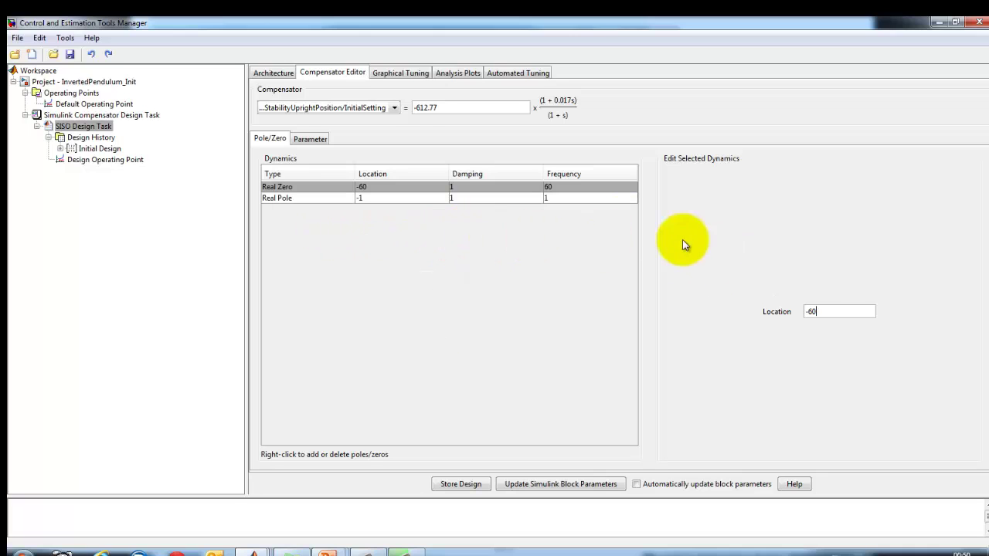
pyautogui.click(385, 199)
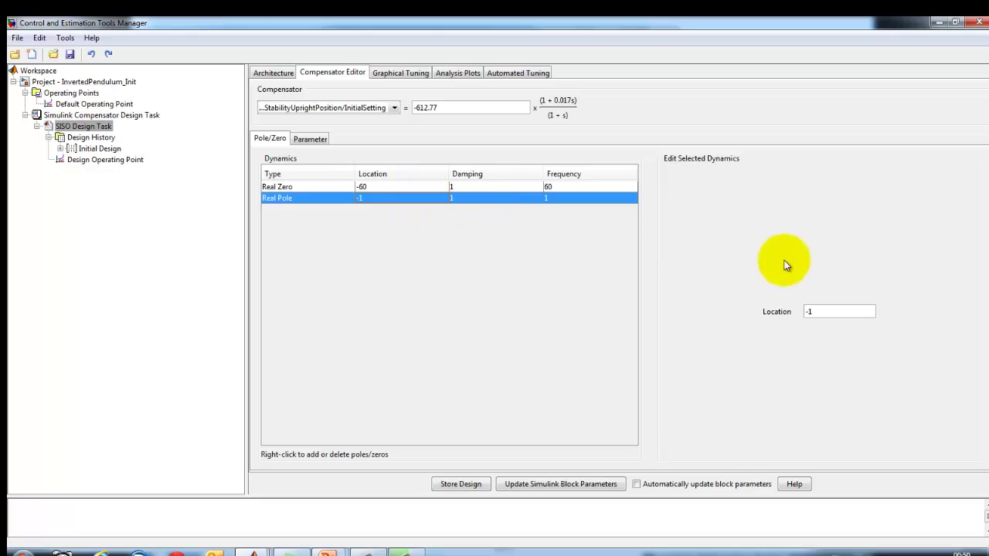
pyautogui.click(823, 310)
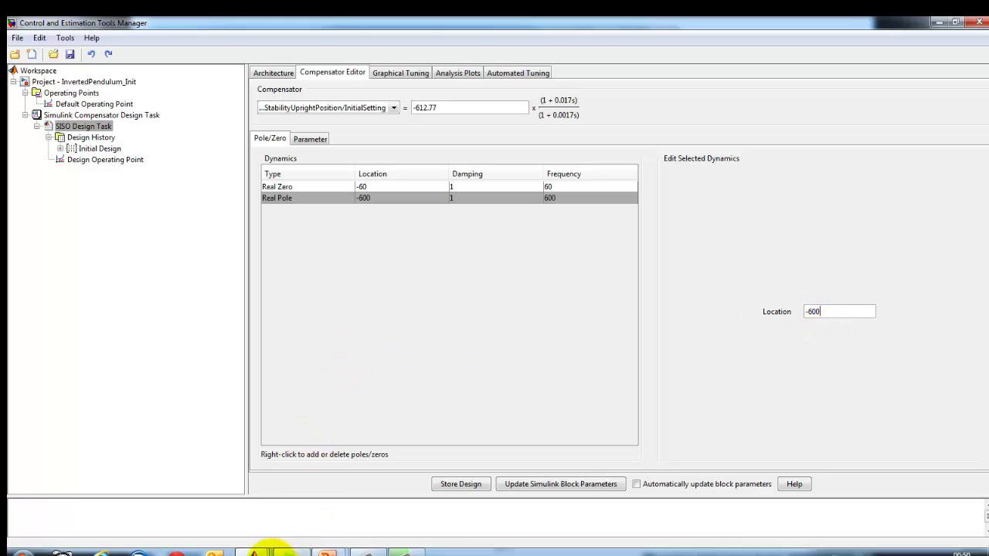
# - Arrange the LTI Viewer and SISO Design windows side by side to examine the step responses and root locus with the added pole
pyautogui.click(255, 551)
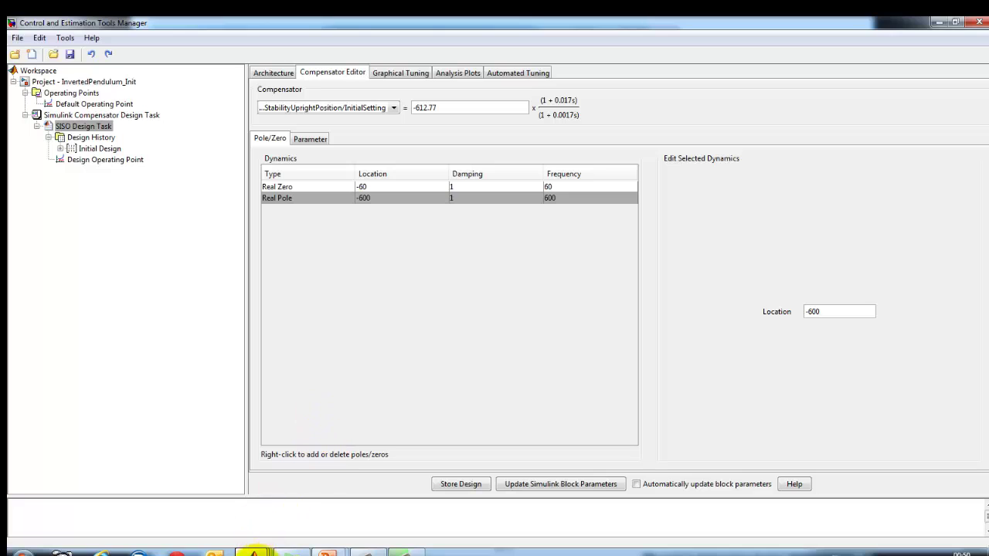
pyautogui.click(255, 552)
pyautogui.click(764, 498)
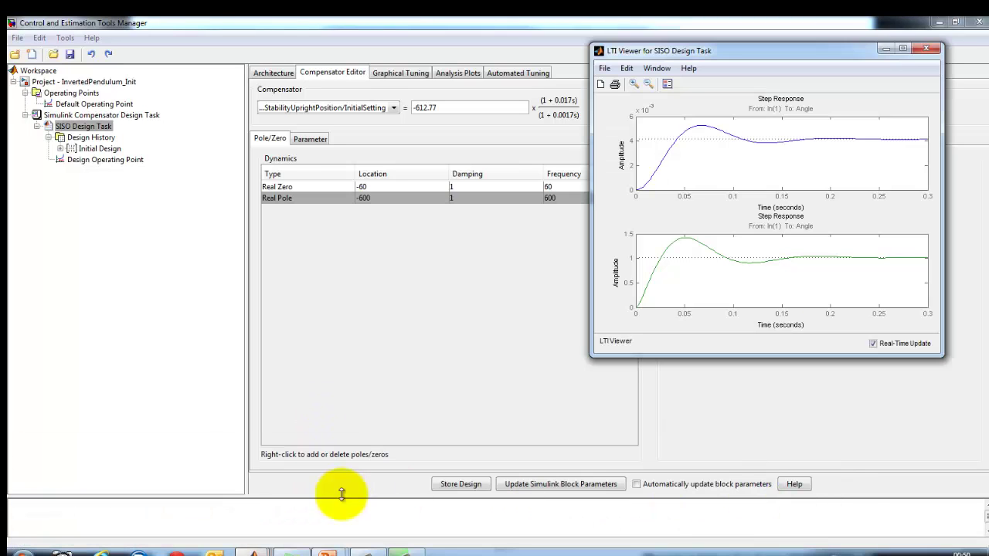
pyautogui.click(255, 551)
pyautogui.click(614, 479)
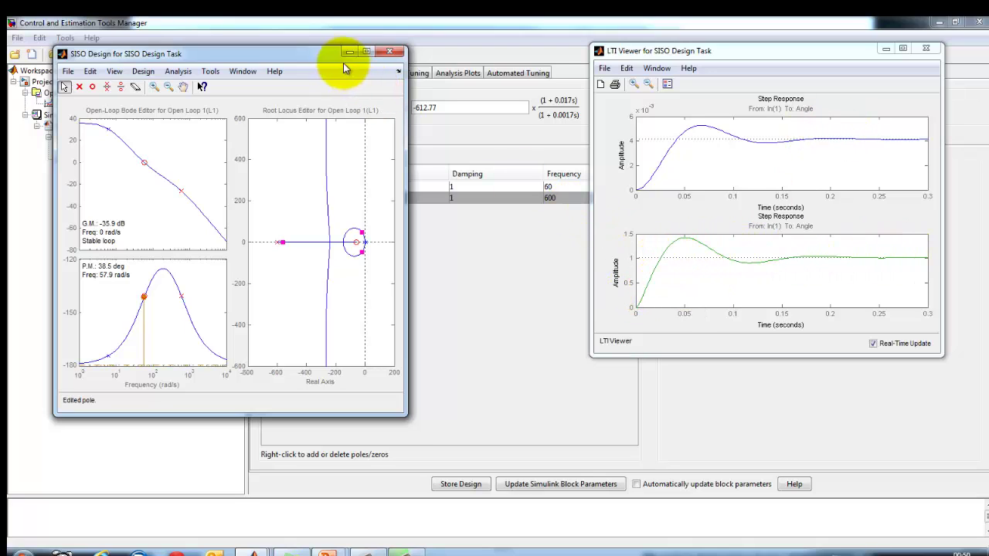
pyautogui.moveTo(330, 60); pyautogui.dragTo(297, 75)
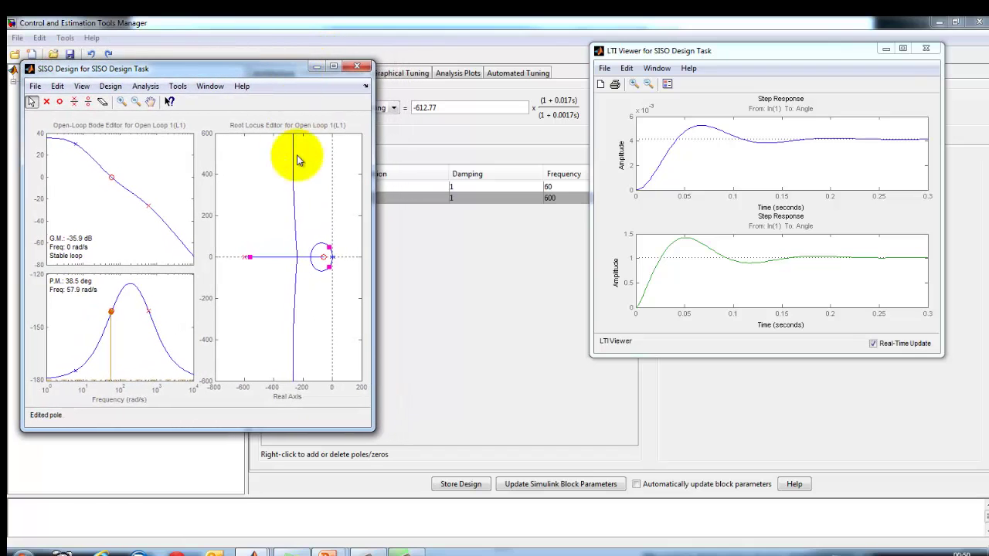
# - Set the compensator gain to -2500 and review the updated step responses and root locus in the LTI Viewer and SISO Design windows
pyautogui.click(443, 109)
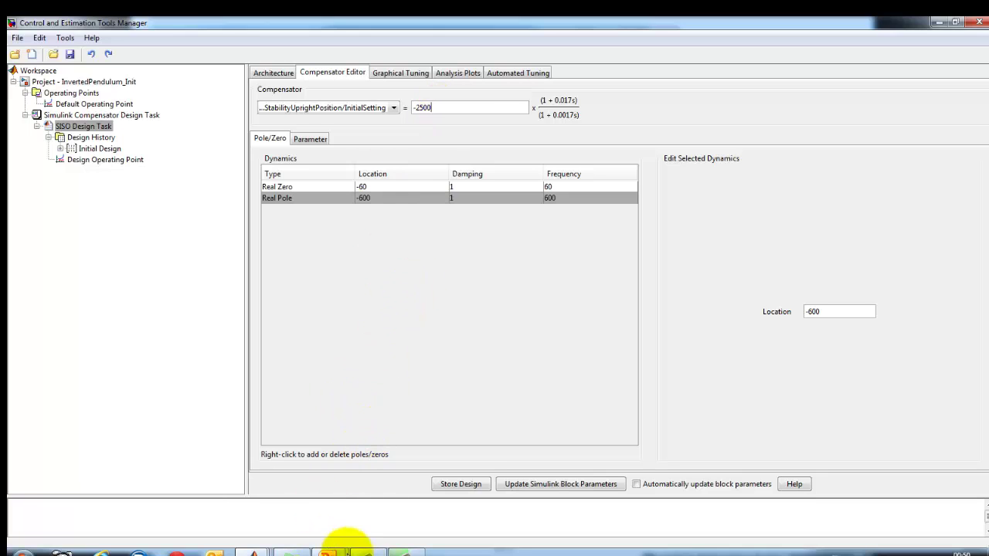
pyautogui.click(253, 552)
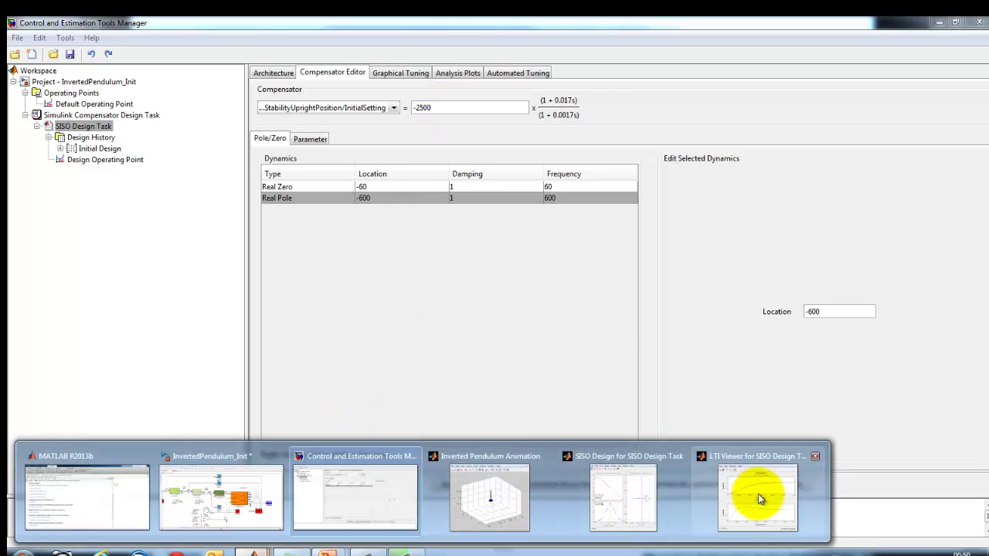
pyautogui.click(757, 493)
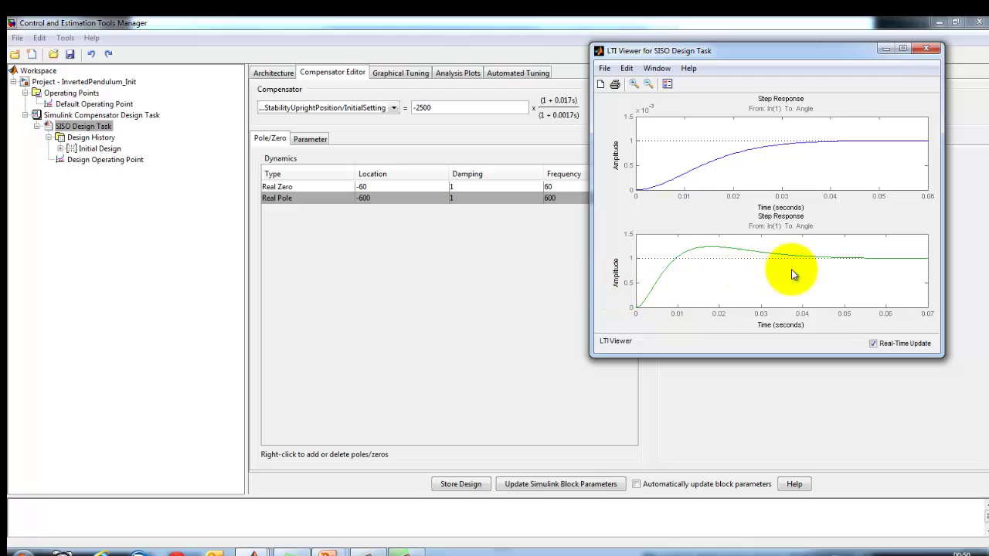
pyautogui.click(253, 550)
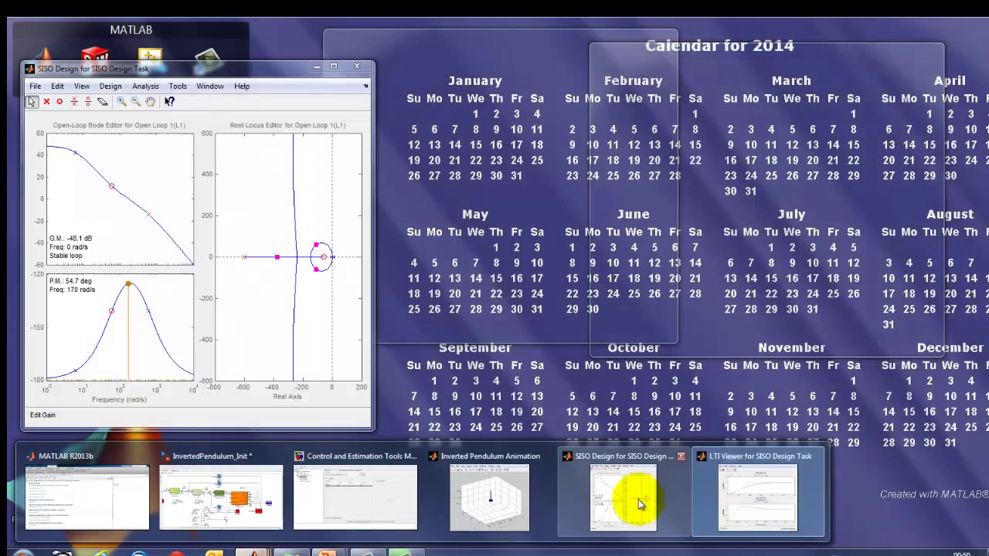
pyautogui.click(635, 497)
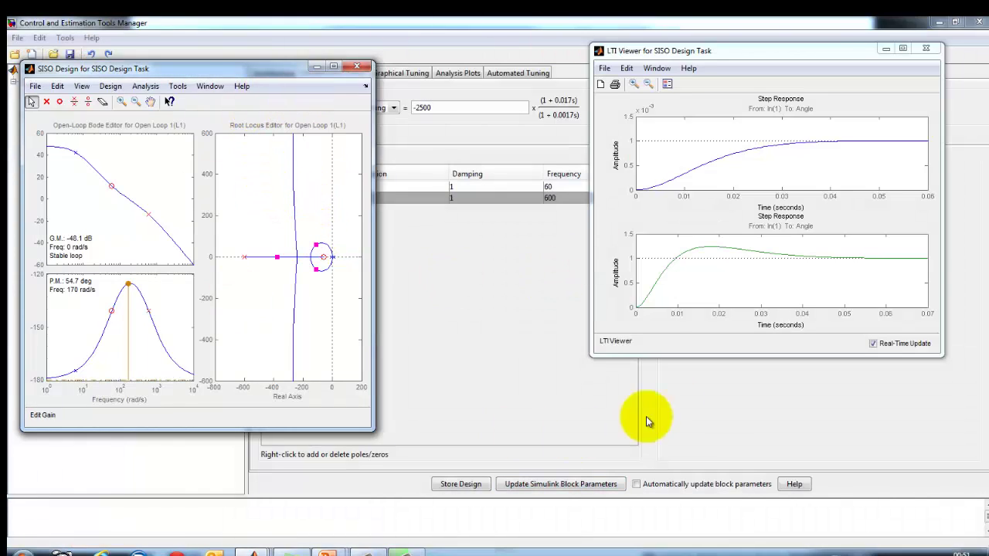
pyautogui.click(513, 359)
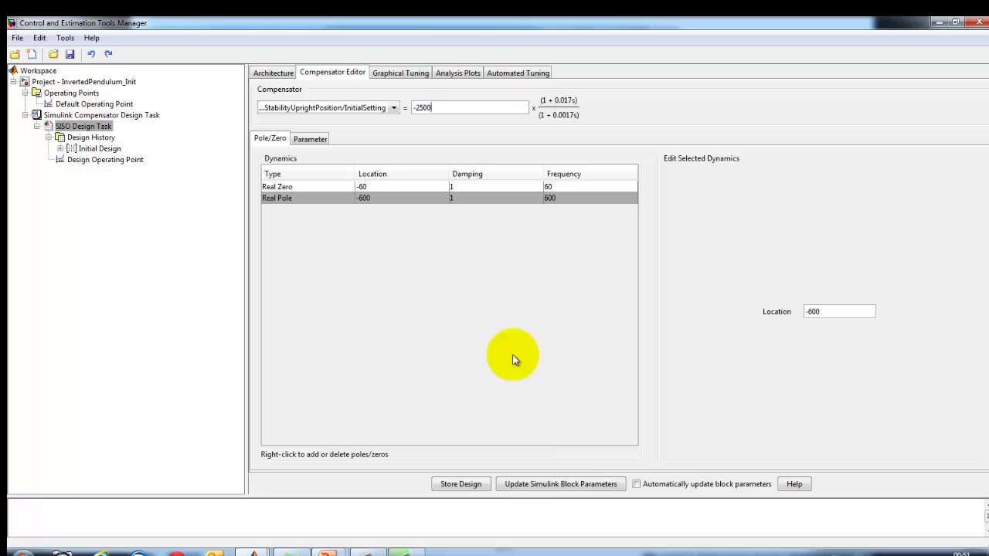
# - Update the Simulink block parameters with the tuned compensator, dismiss the message, and minimize the Control and Estimation Tools Manager
pyautogui.click(547, 487)
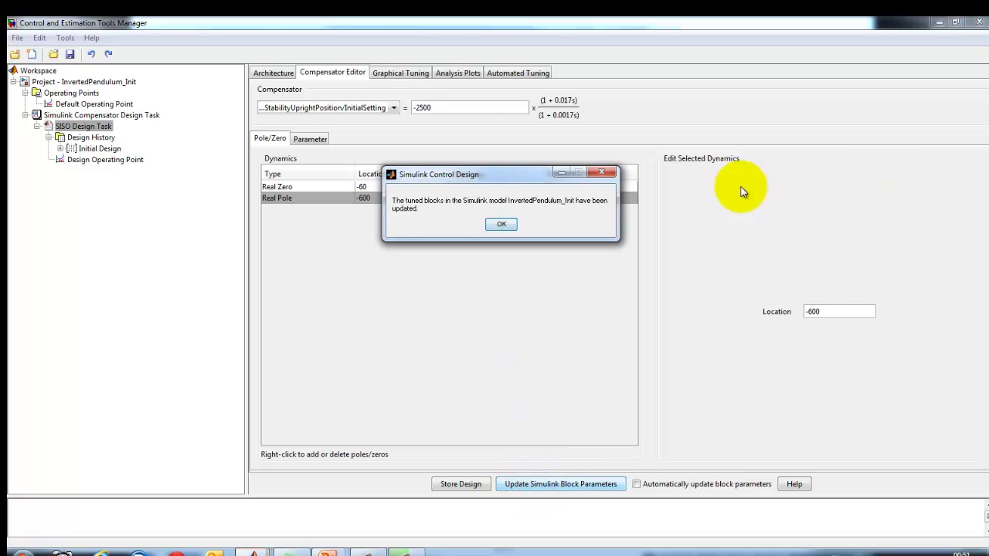
pyautogui.press('Return')
pyautogui.click(940, 22)
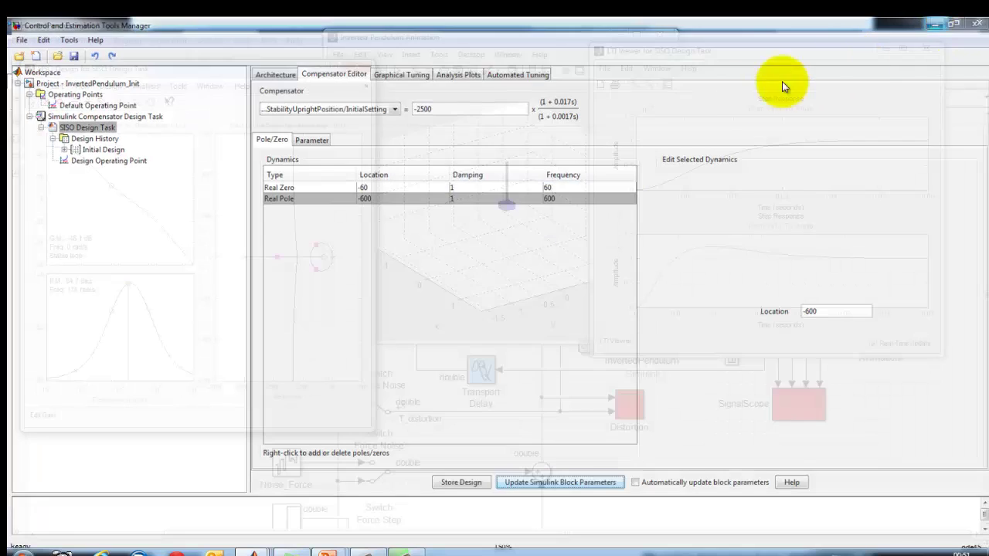
# - In the InvertedPendulum_Init model, inspect the StabilityUprightPosition block's transfer function coefficients and close its parameters without changes
pyautogui.click(622, 472)
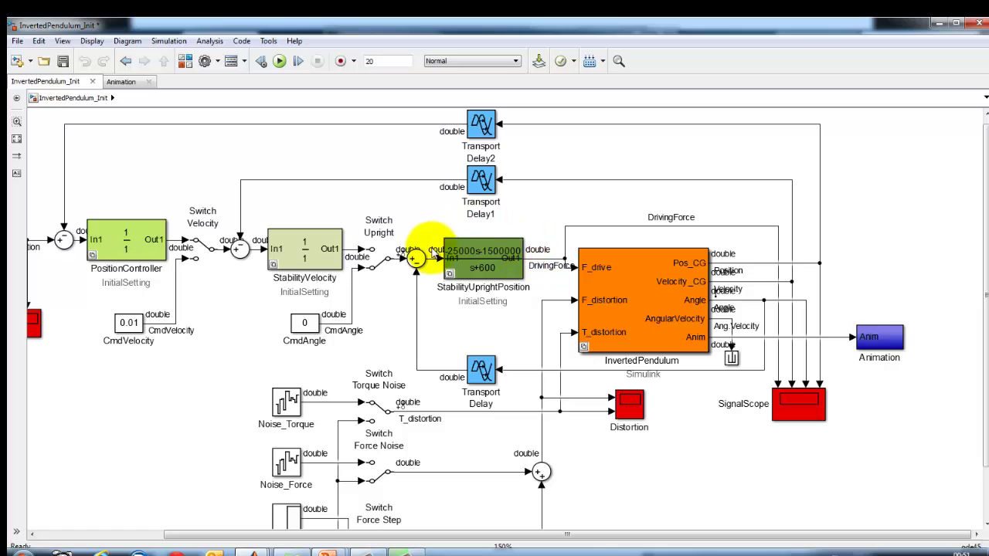
pyautogui.doubleClick(506, 262)
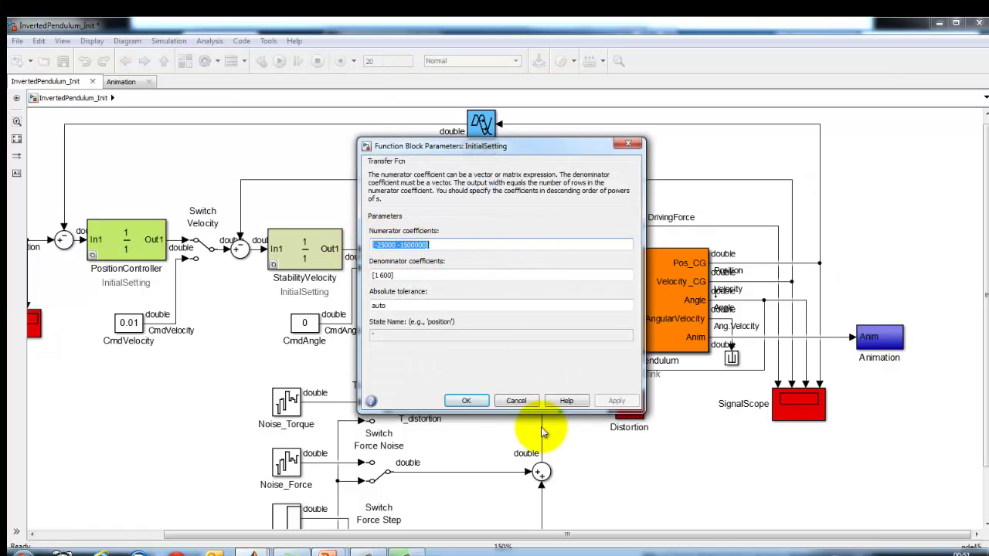
pyautogui.click(517, 402)
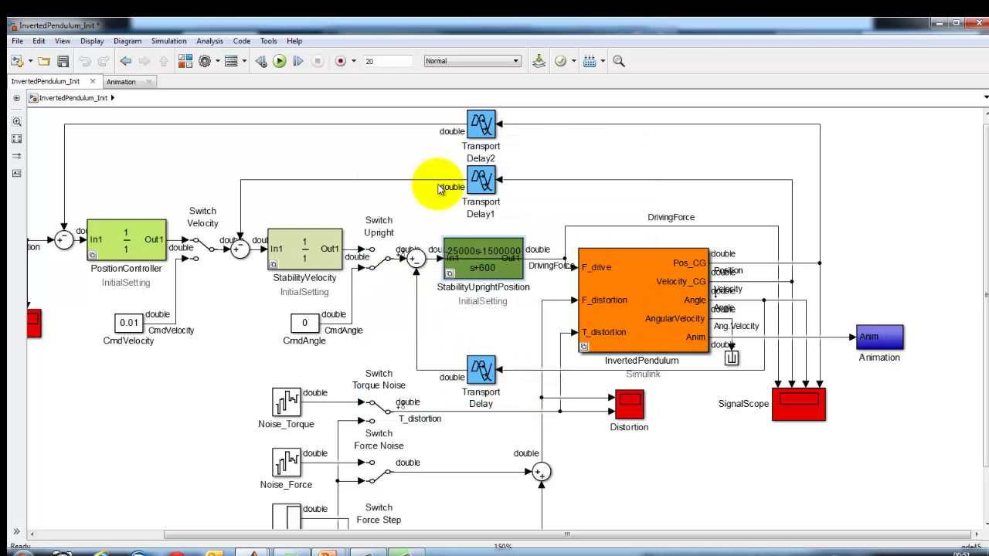
# - Run the 20 s simulation and examine the autoscaled driving force, velocity, angle and position curves in SignalScope
pyautogui.click(282, 69)
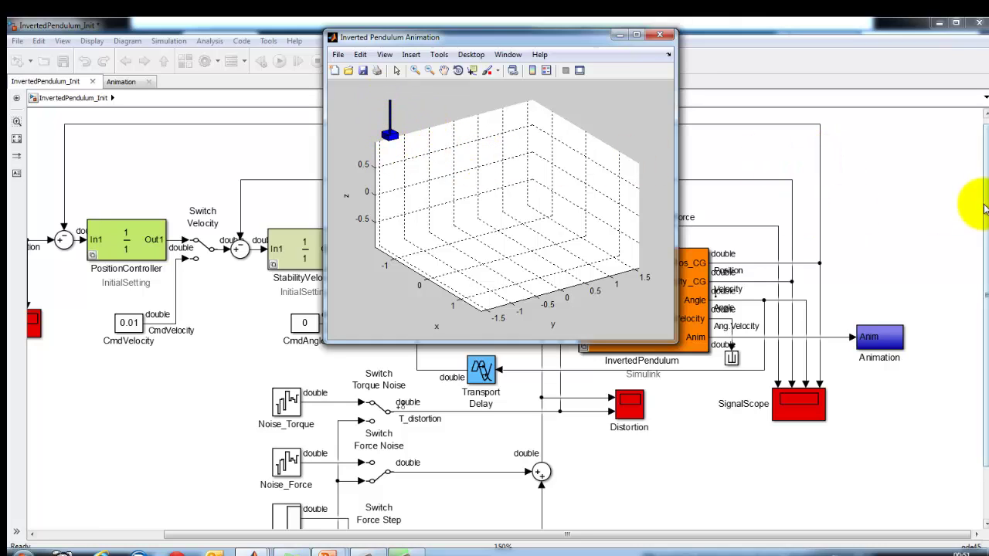
pyautogui.click(879, 206)
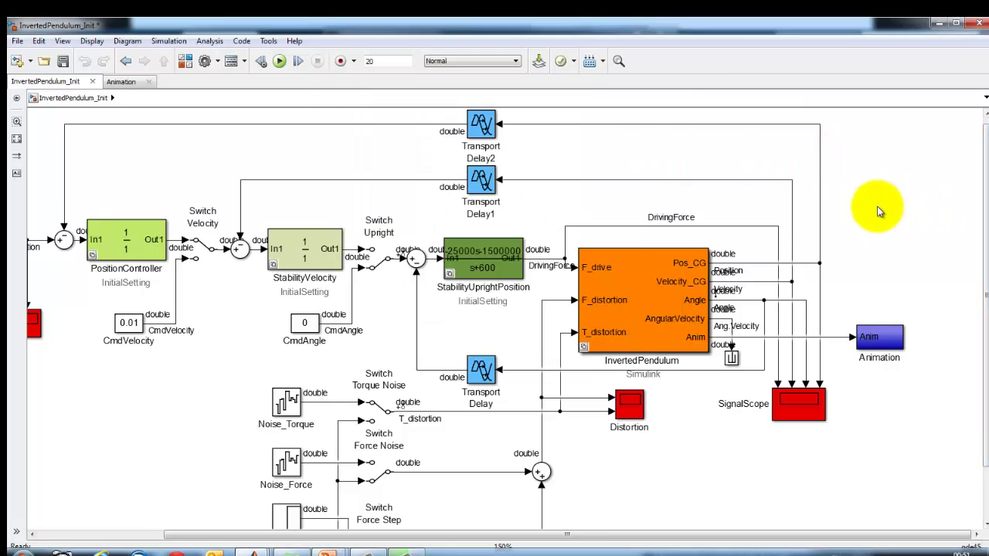
pyautogui.doubleClick(801, 401)
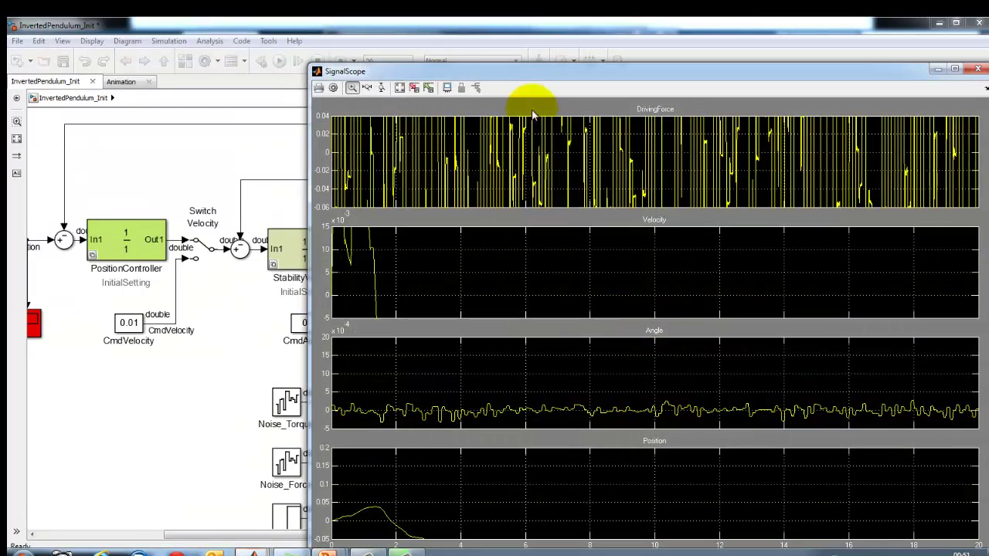
pyautogui.click(400, 88)
pyautogui.moveTo(556, 72); pyautogui.dragTo(541, 39)
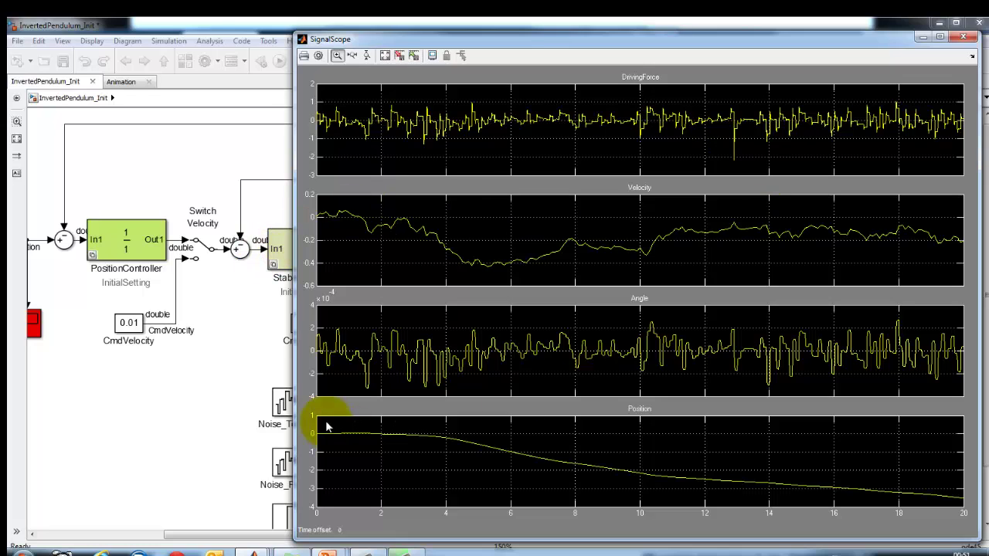
pyautogui.click(231, 345)
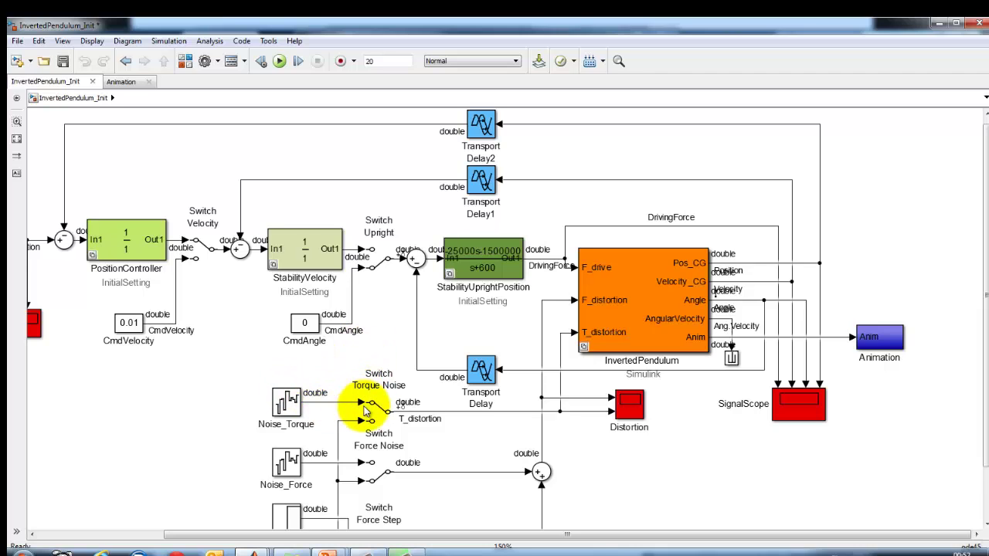
# - Switch the torque noise off with Switch Torque Noise, rerun the simulation and check the signals in SignalScope
pyautogui.click(389, 413)
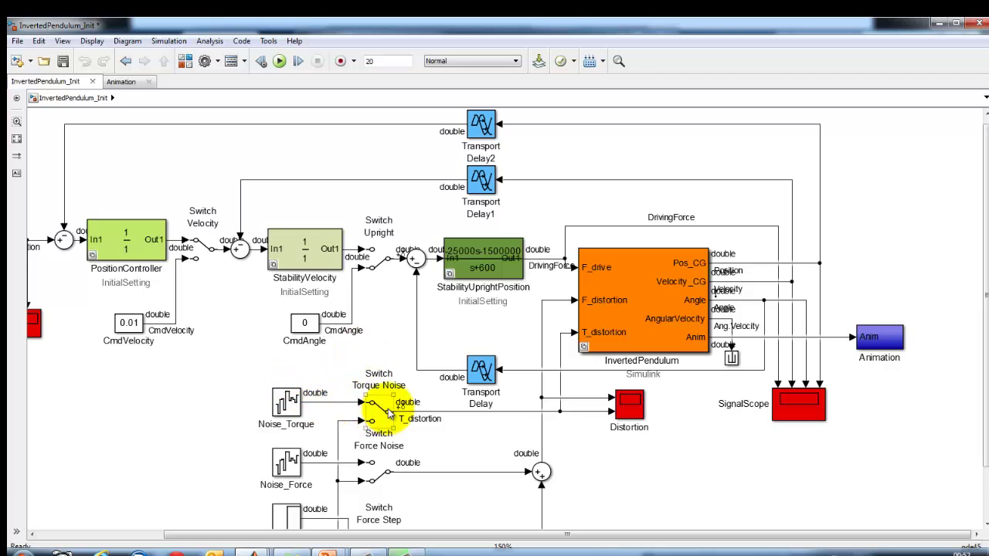
pyautogui.click(284, 66)
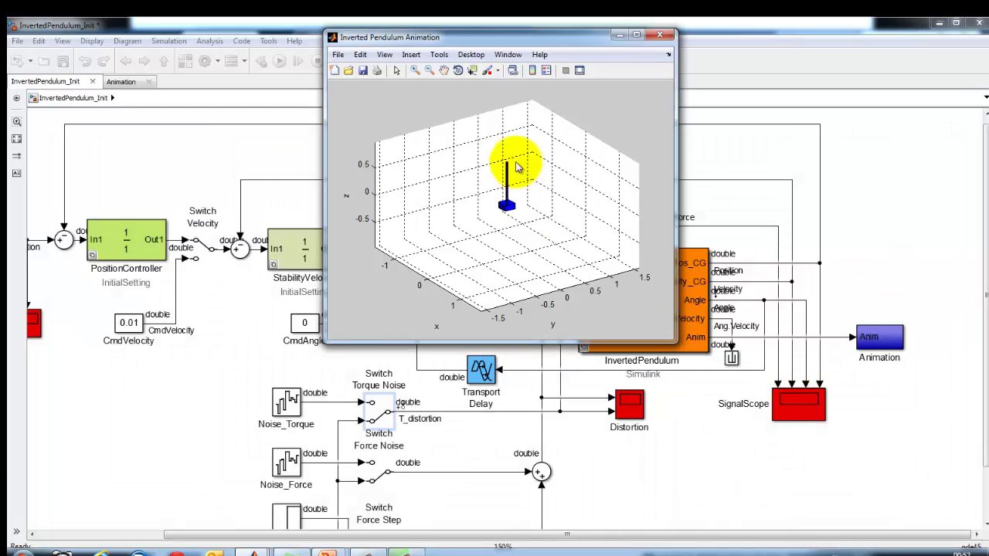
pyautogui.doubleClick(797, 403)
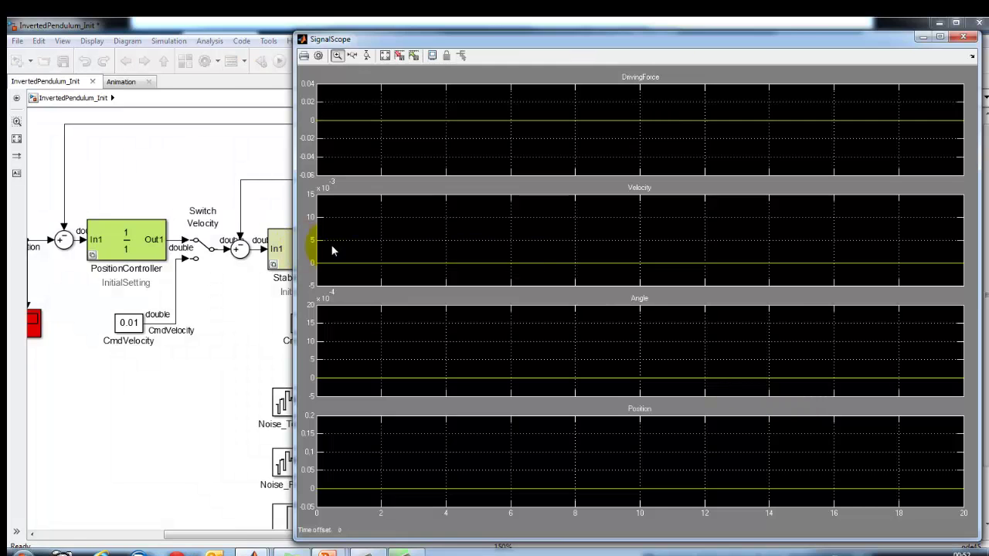
pyautogui.click(227, 331)
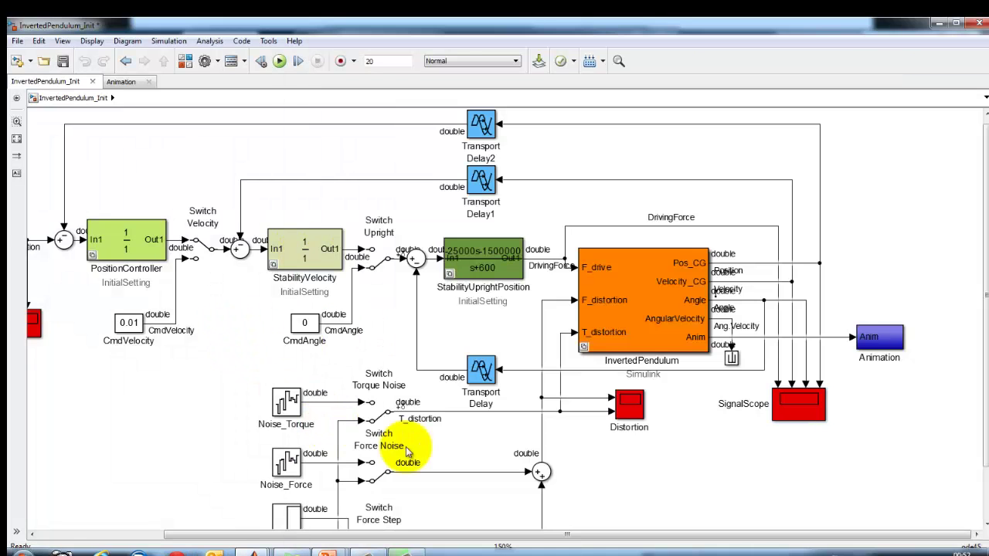
# - Set Switch Force Noise to the Noise_Force input, rerun the simulation and examine the autoscaled signals in SignalScope
pyautogui.click(378, 478)
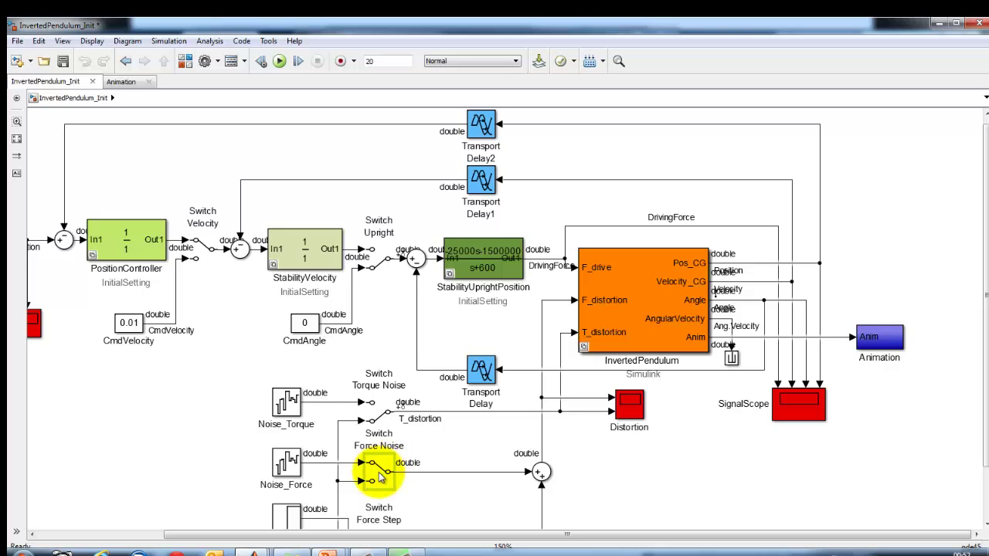
pyautogui.click(280, 61)
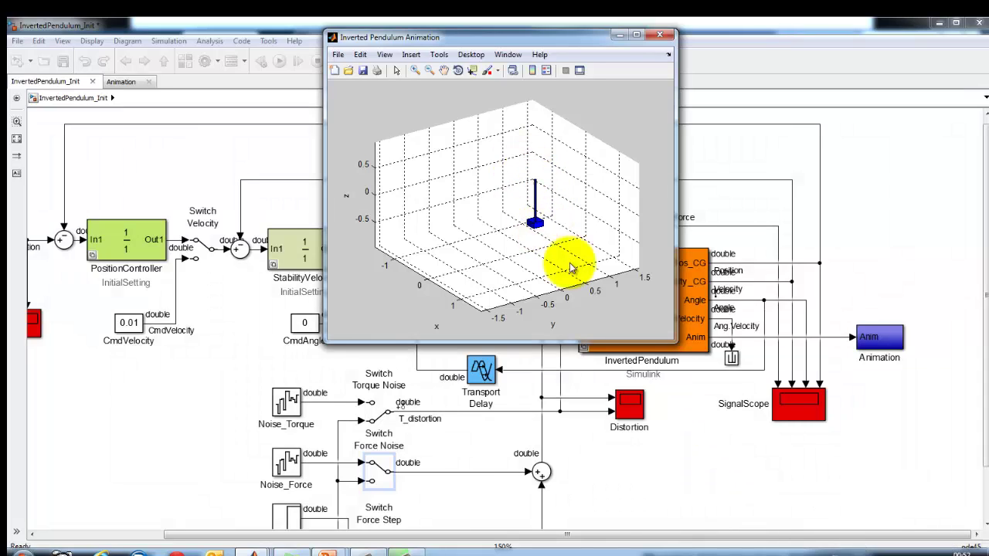
pyautogui.click(702, 427)
pyautogui.doubleClick(798, 418)
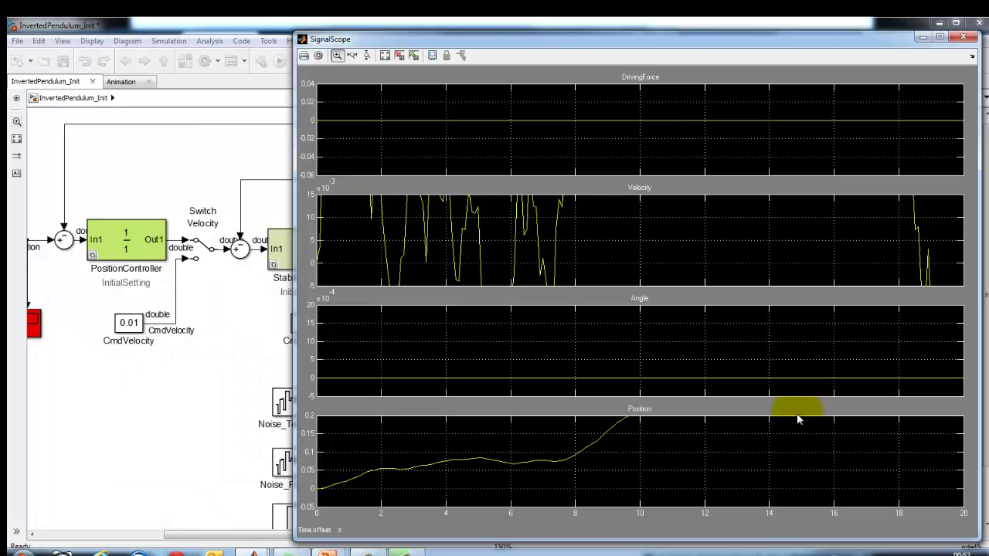
pyautogui.click(385, 55)
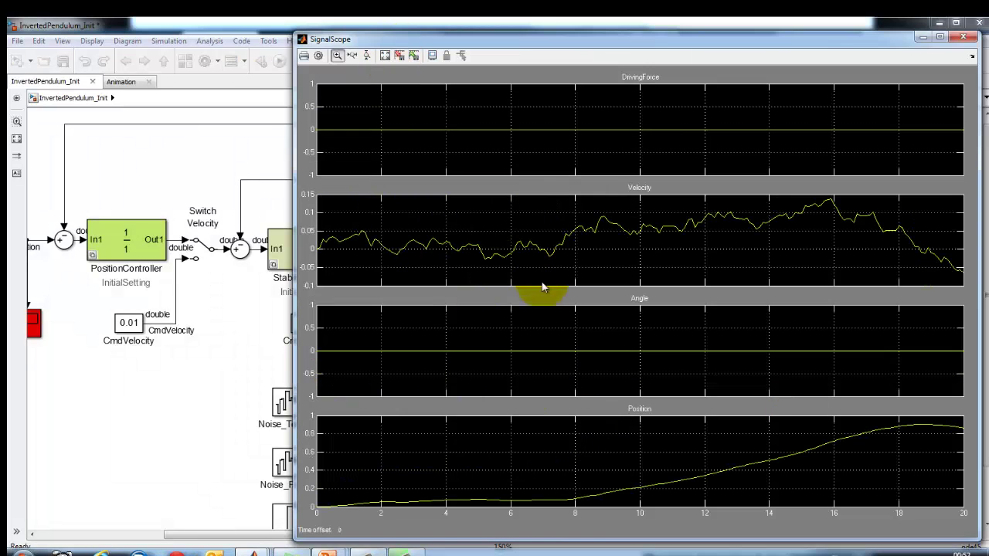
pyautogui.click(248, 335)
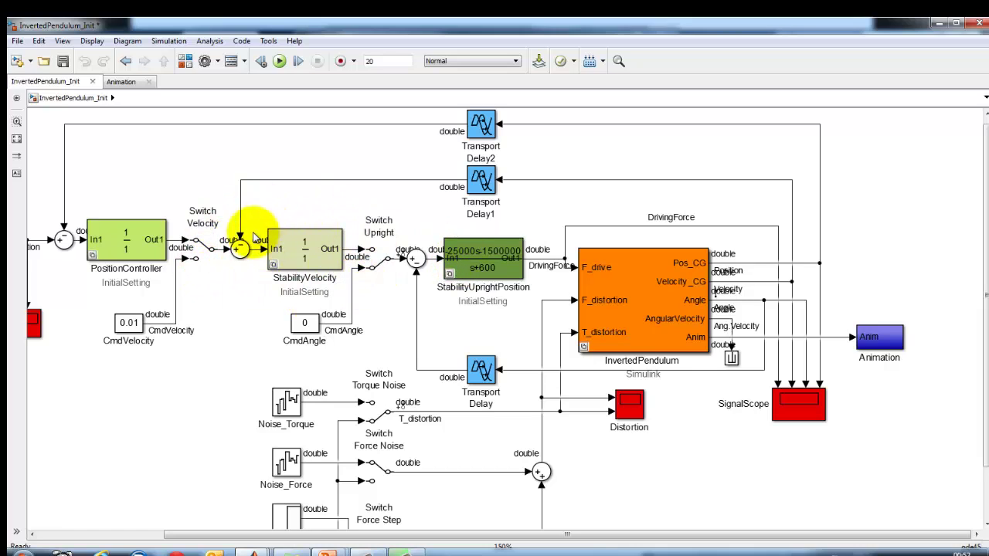
# - Examine the velocity loop from CmdVelocity and its summing junction through the controllers to the InvertedPendulum's Velocity output
pyautogui.click(958, 24)
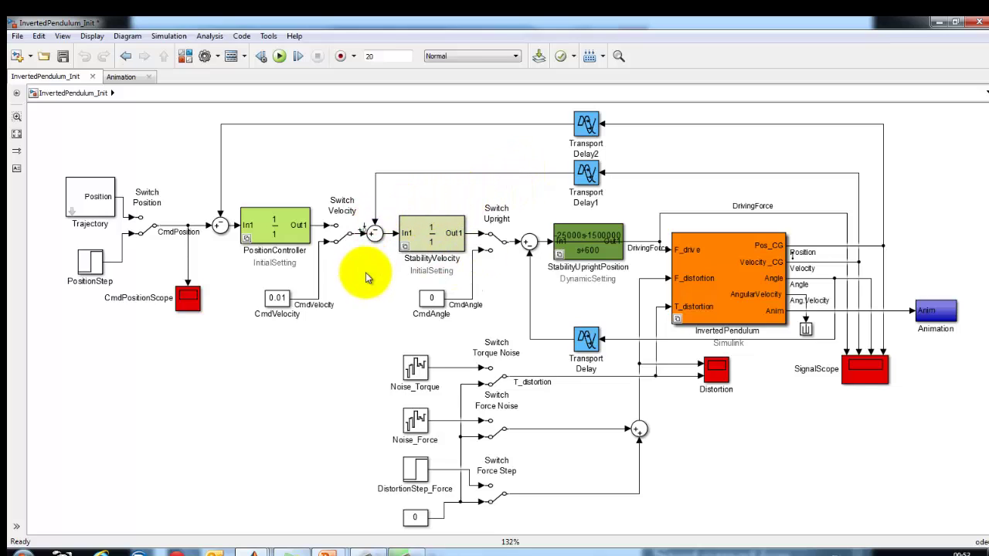
pyautogui.click(276, 303)
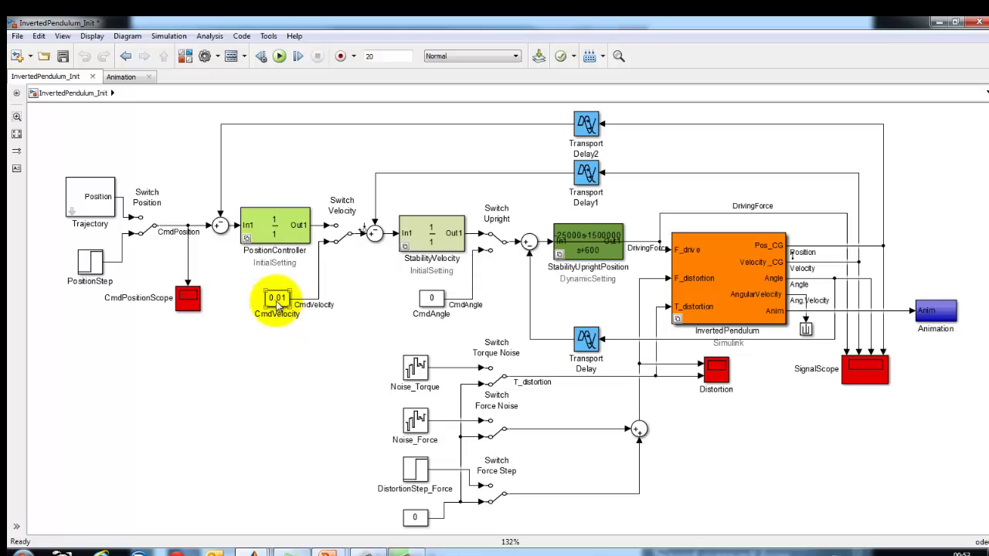
pyautogui.click(373, 233)
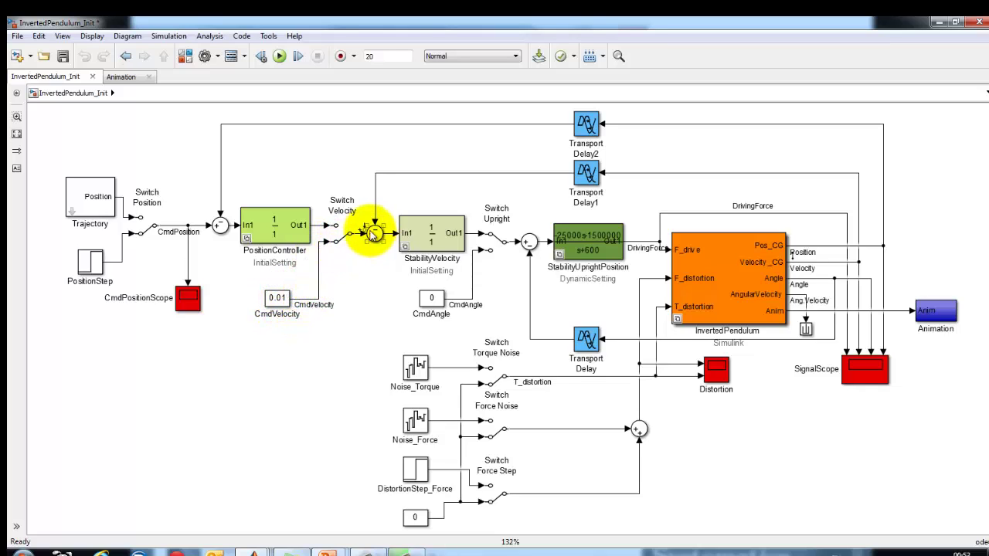
pyautogui.click(277, 307)
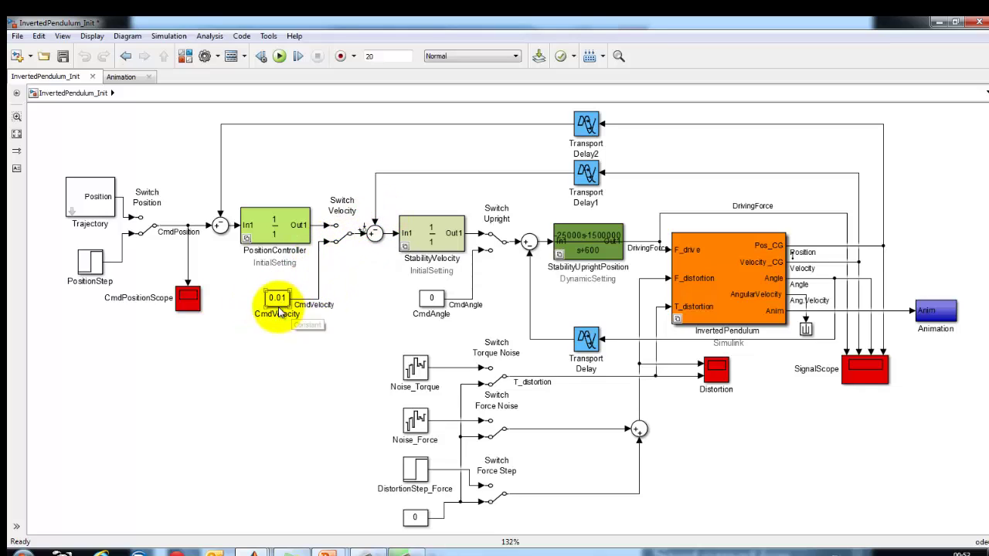
pyautogui.click(800, 262)
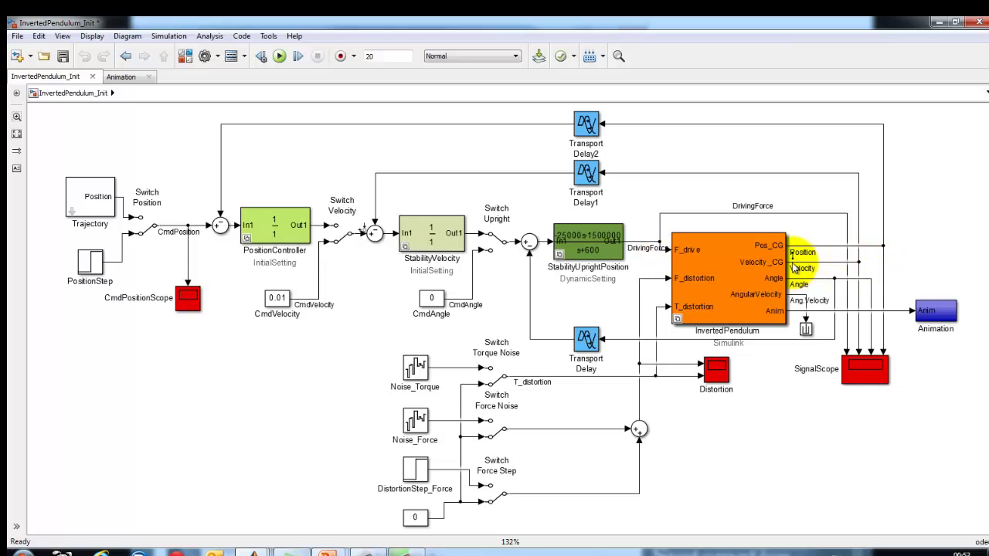
pyautogui.click(701, 275)
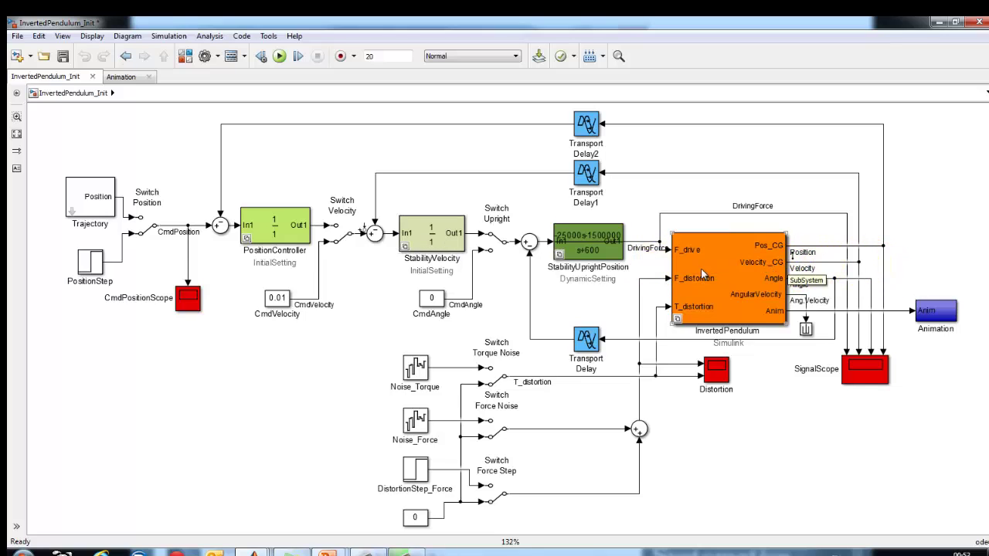
pyautogui.click(667, 253)
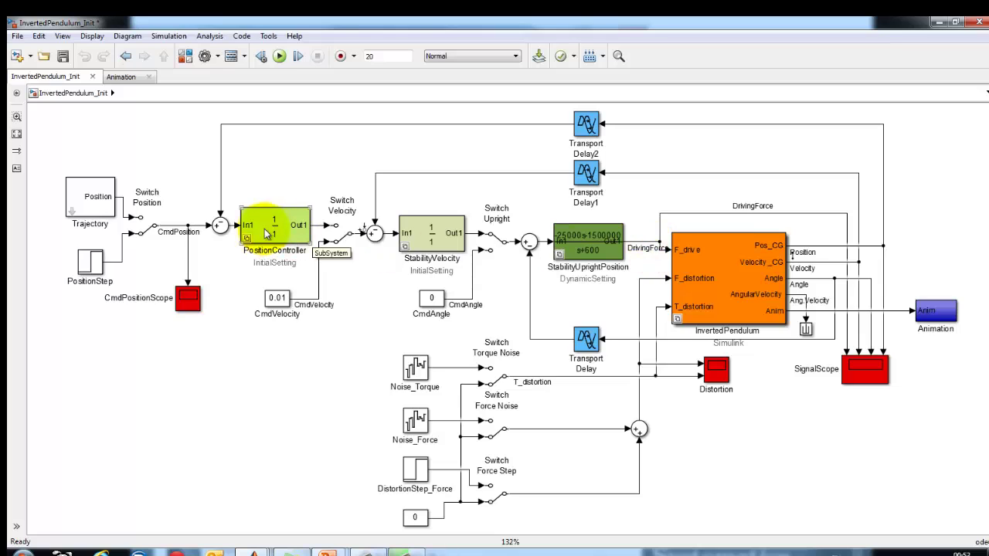
pyautogui.click(430, 261)
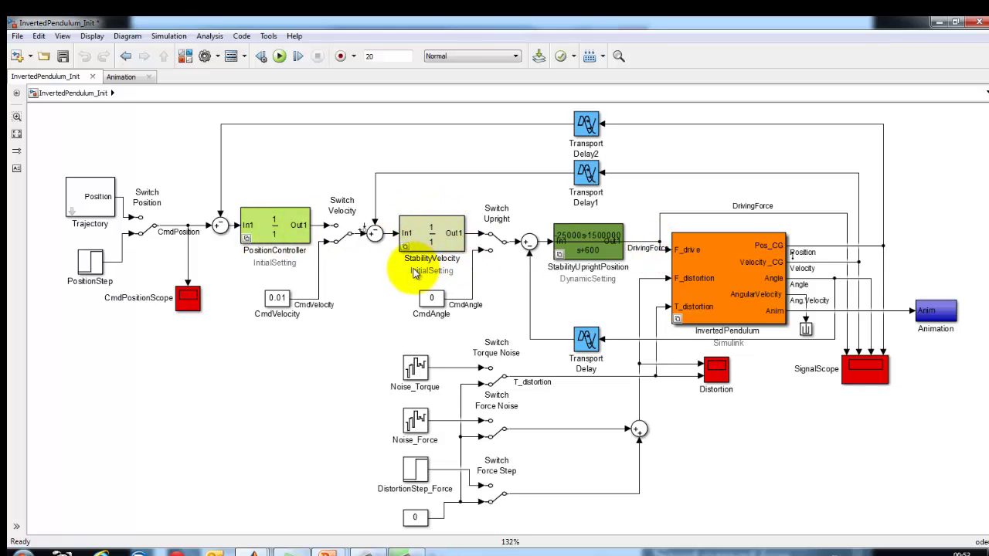
pyautogui.click(332, 224)
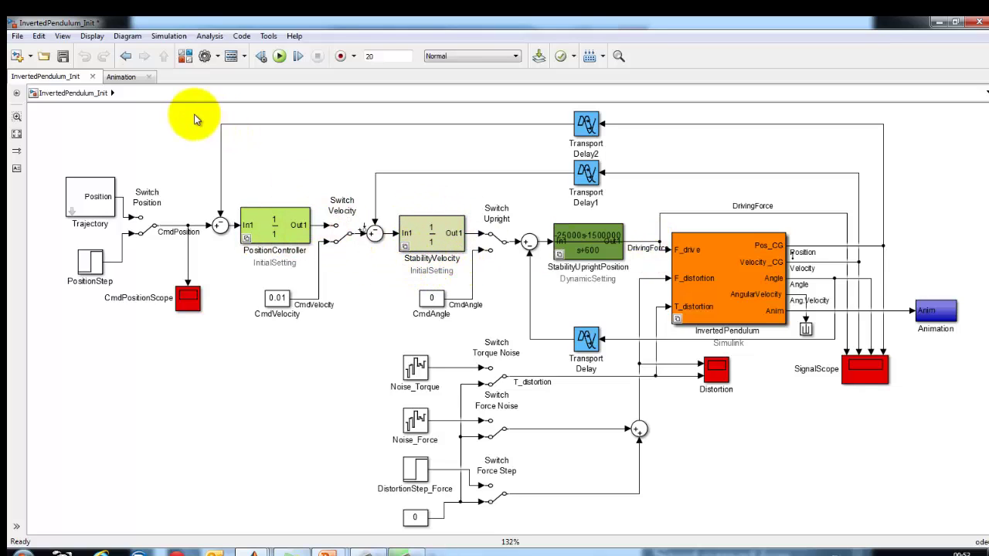
# - Create a new compensator design task for the model and select StabilityVelocity's InitialSetting block for tuning
pyautogui.click(209, 37)
pyautogui.moveTo(249, 141)
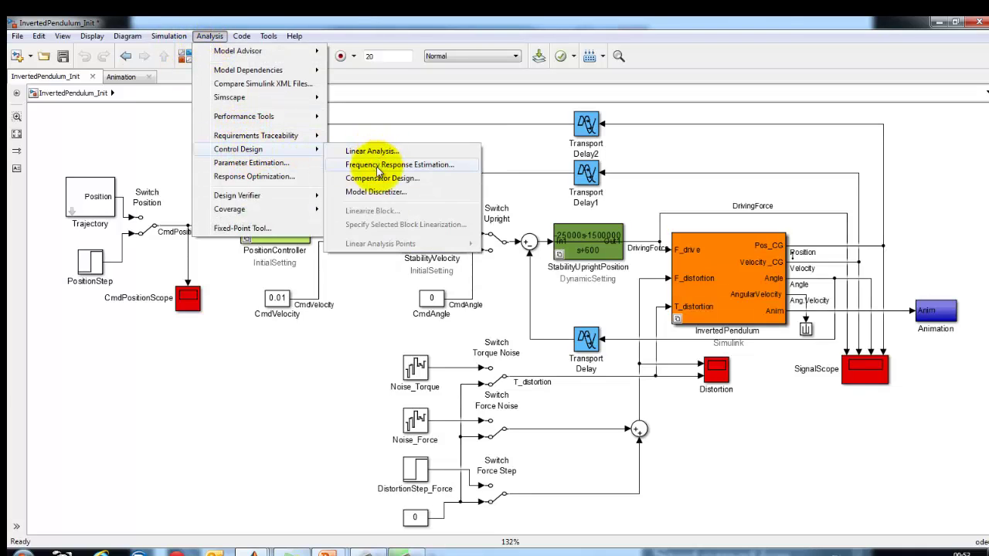
pyautogui.click(377, 180)
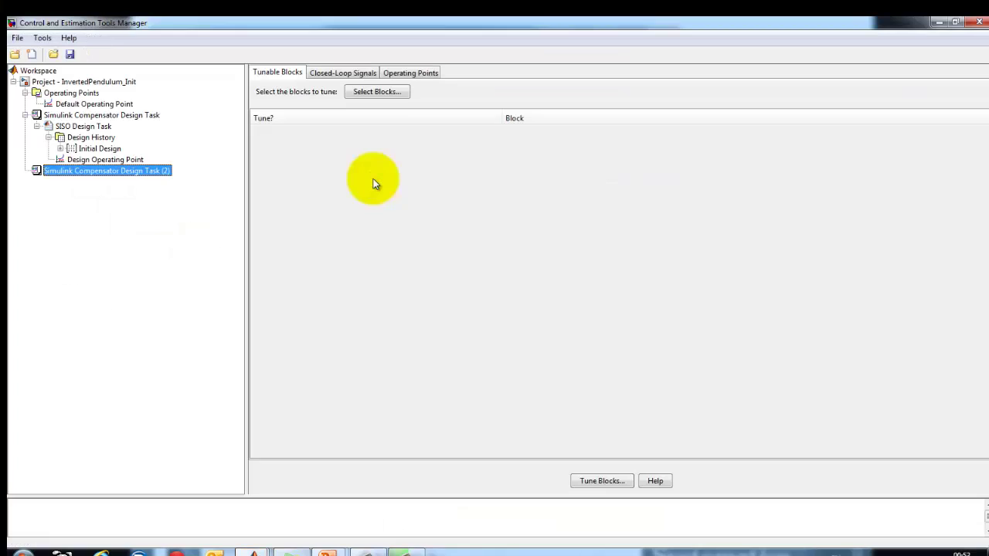
pyautogui.click(374, 91)
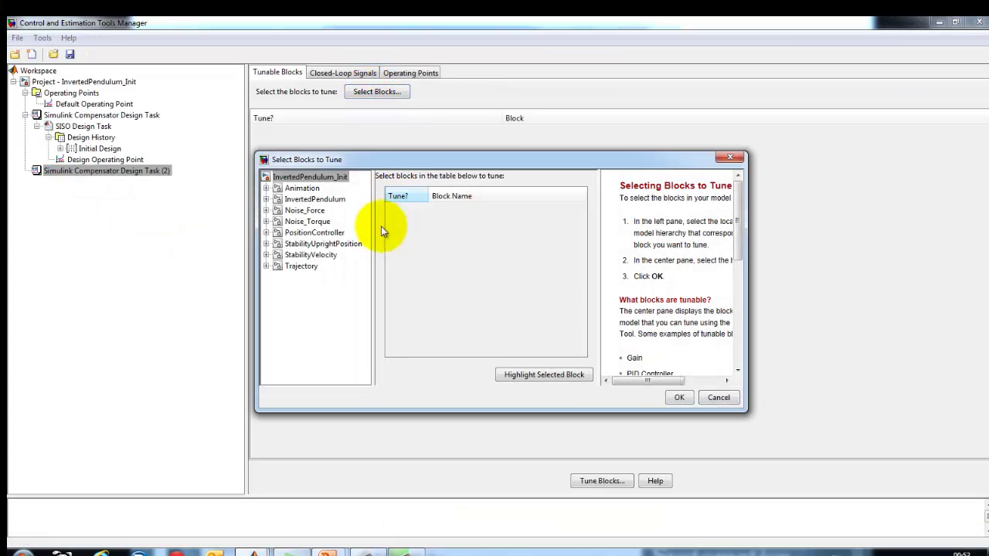
pyautogui.click(313, 254)
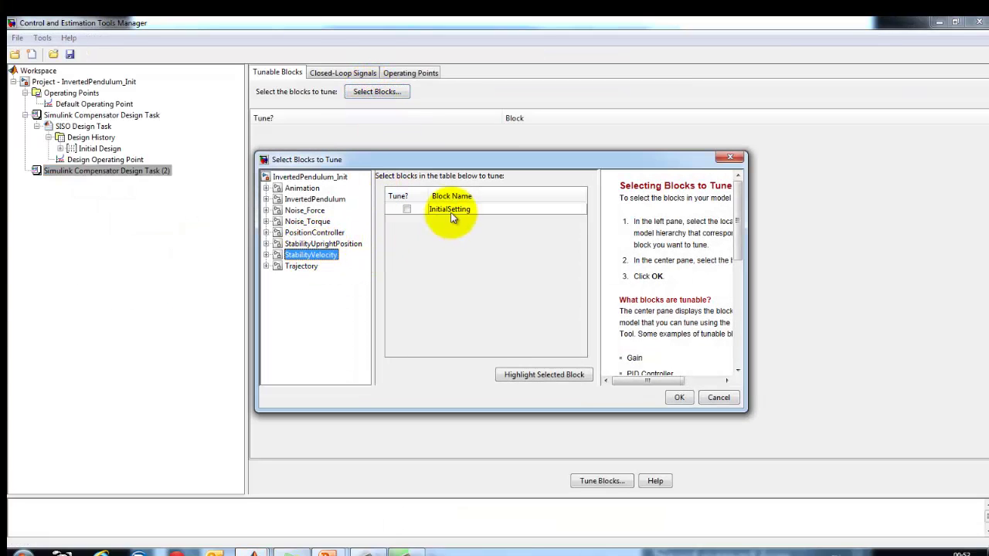
pyautogui.click(406, 209)
pyautogui.click(687, 397)
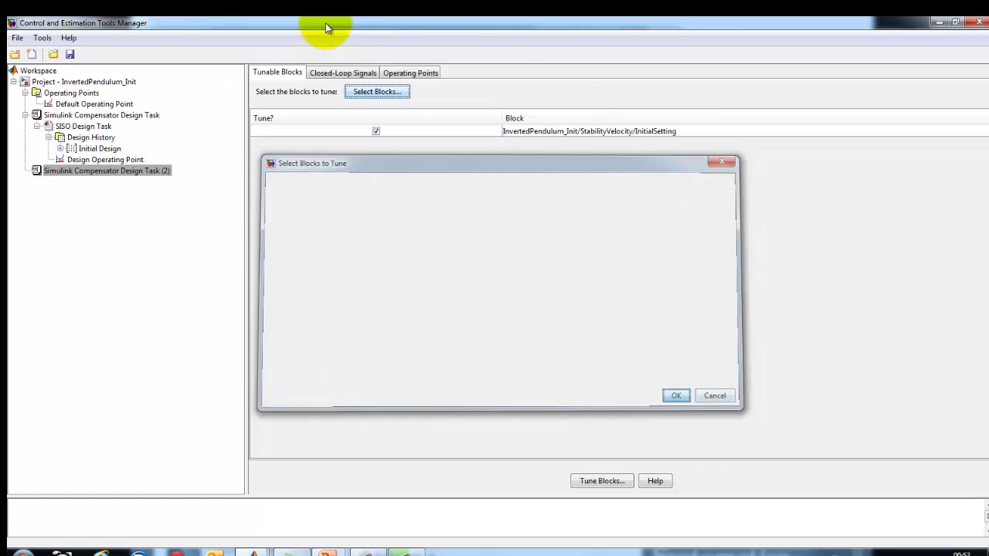
# - Review the new task's closed-loop signals and operating points, and start the Design Configuration Wizard for tuning
pyautogui.click(361, 73)
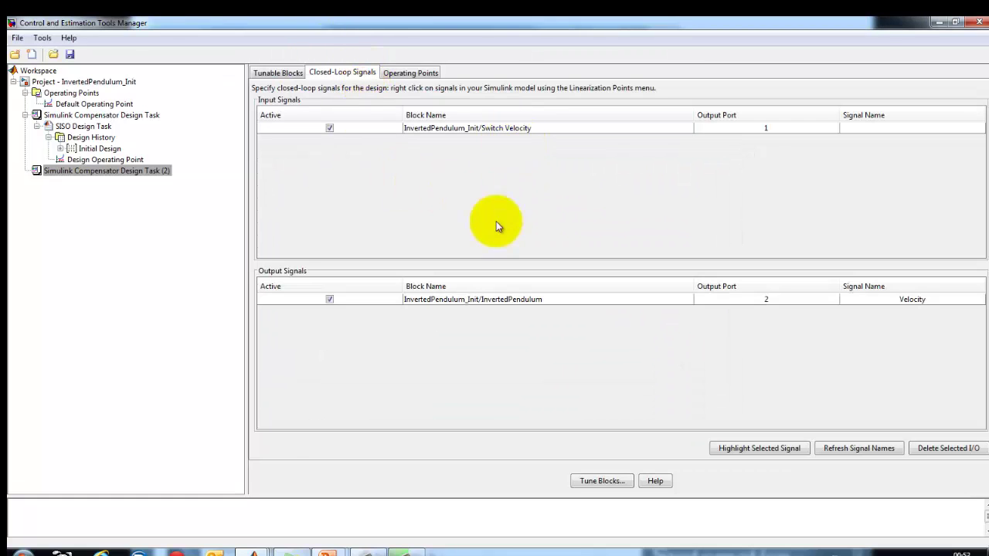
pyautogui.click(406, 72)
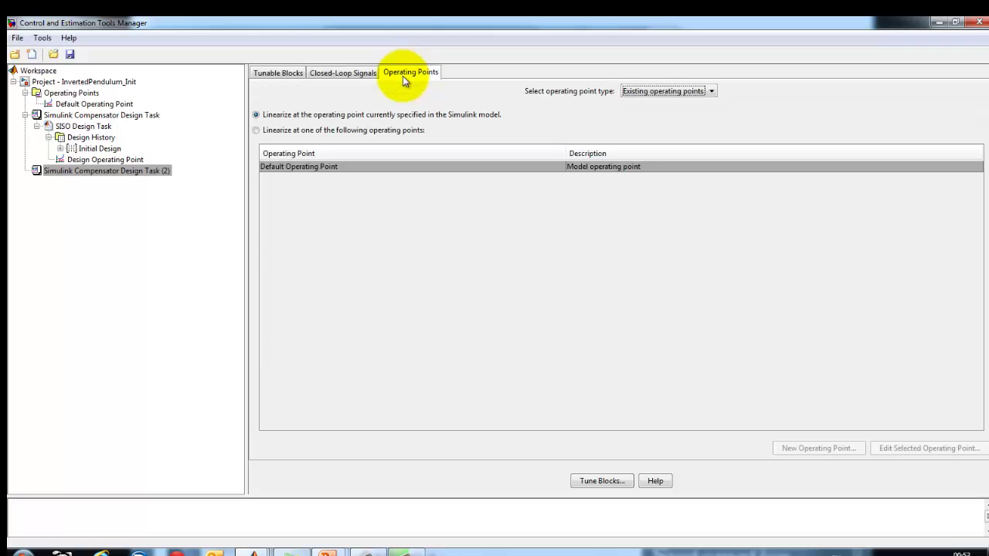
pyautogui.click(612, 482)
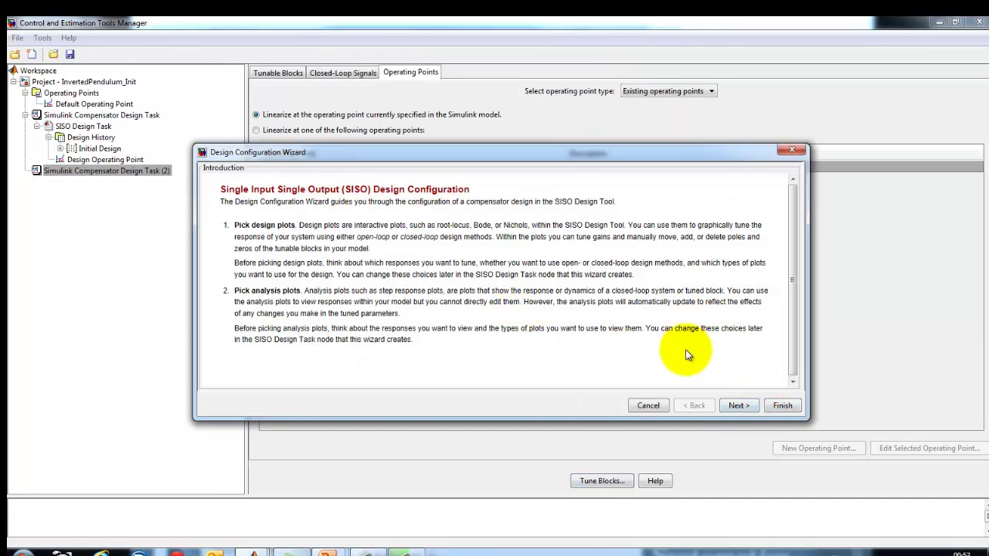
# - Configure the design plots for Open Loop 1 with Open-Loop Bode as Plot 1 and Root Locus as Plot 2
pyautogui.click(739, 405)
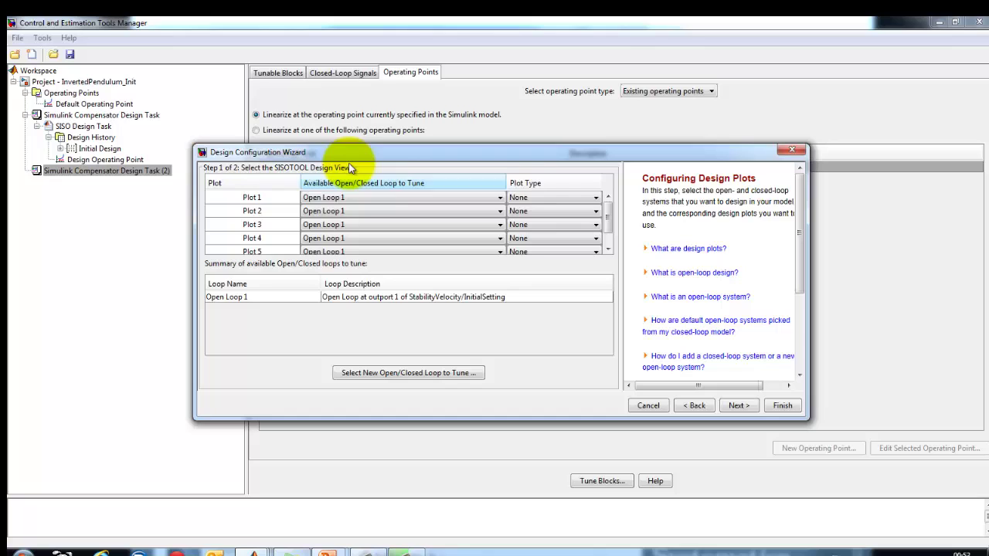
pyautogui.click(535, 197)
pyautogui.click(535, 217)
pyautogui.click(534, 216)
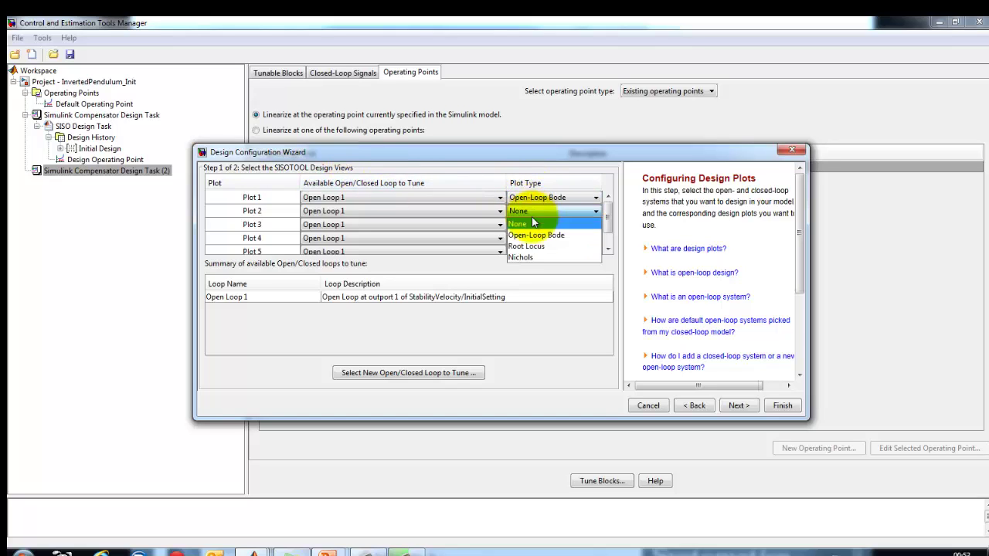
pyautogui.click(532, 244)
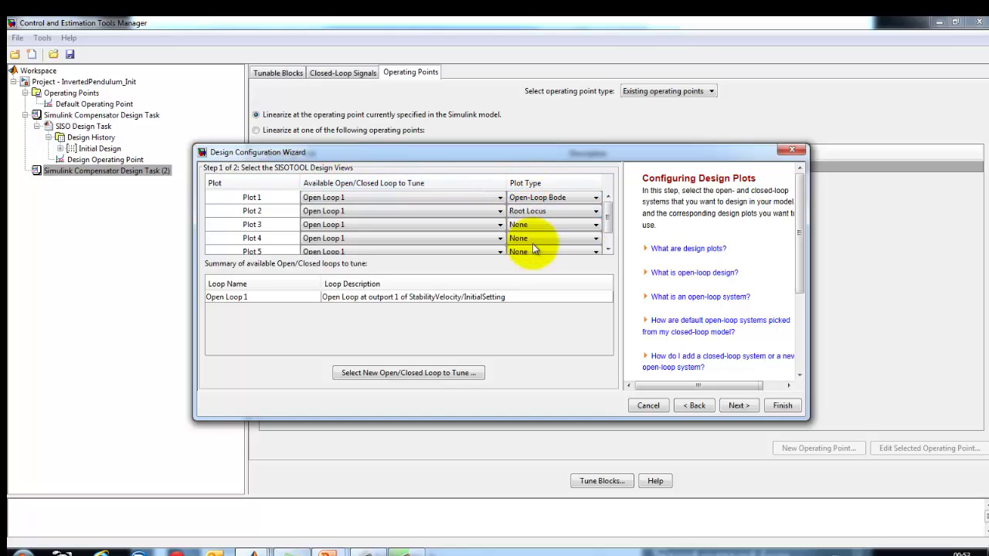
# - Set analysis Plot 1 to a Step response of the closed loop from Switch Velocity to Velocity and finish the wizard
pyautogui.click(736, 406)
pyautogui.click(294, 208)
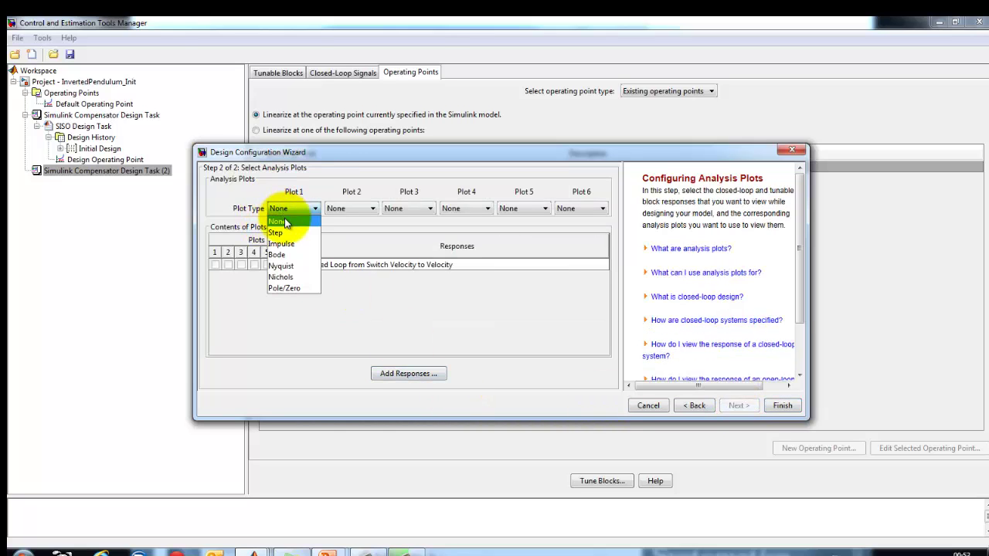
pyautogui.click(280, 233)
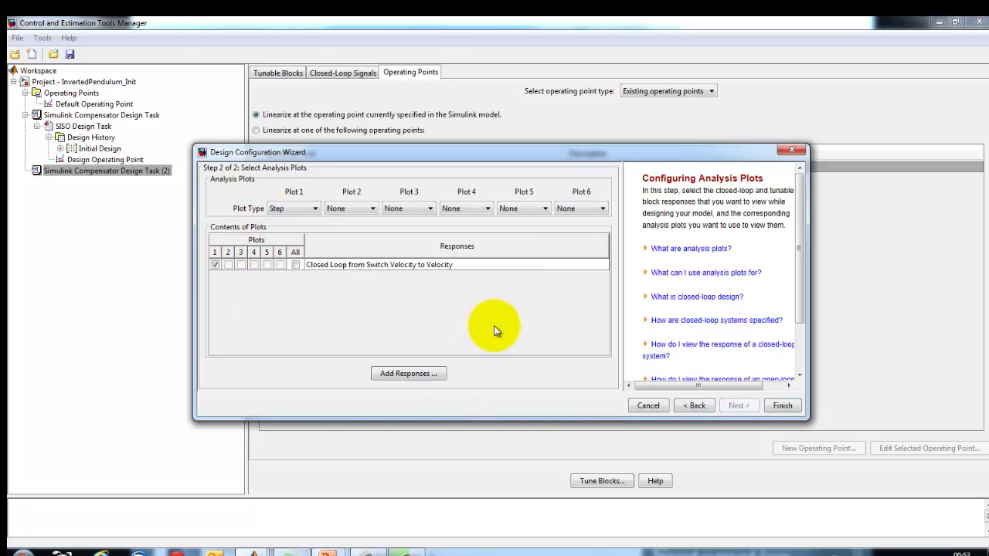
pyautogui.click(783, 406)
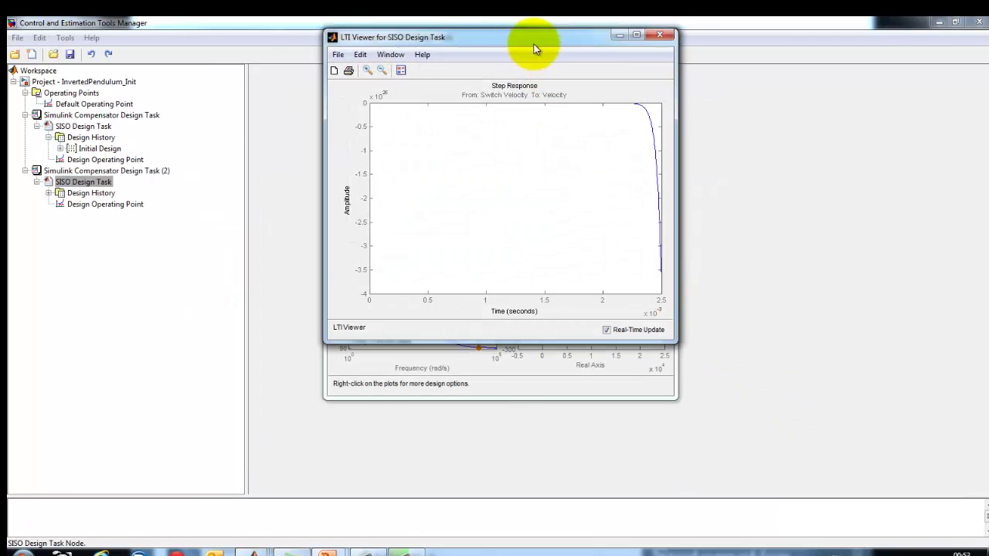
# - Dismiss the Getting Started message and arrange the LTI Viewer and SISO Design windows side by side
pyautogui.moveTo(532, 44)
pyautogui.mouseDown()
pyautogui.moveTo(718, 55)
pyautogui.moveTo(704, 56)
pyautogui.mouseUp()
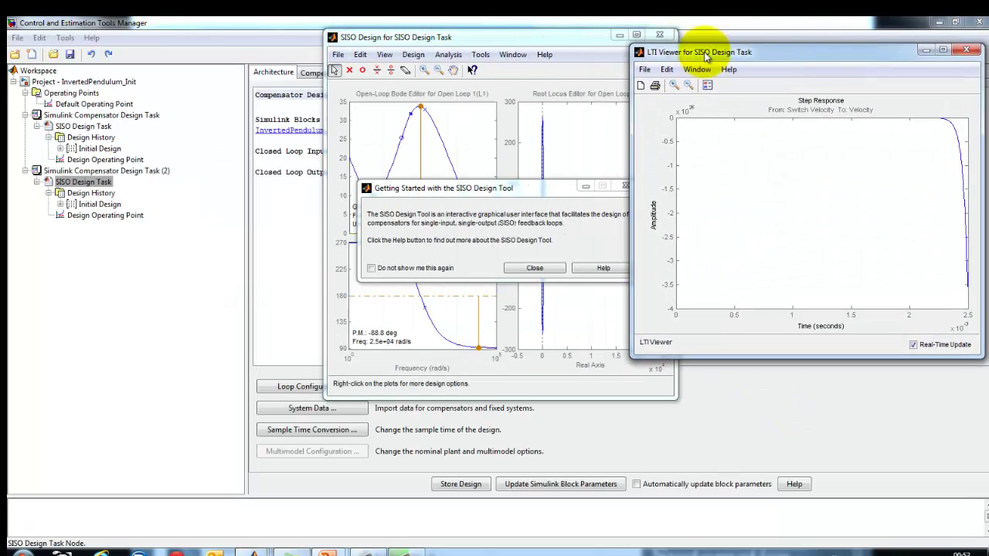
pyautogui.click(535, 268)
pyautogui.moveTo(537, 39); pyautogui.dragTo(344, 44)
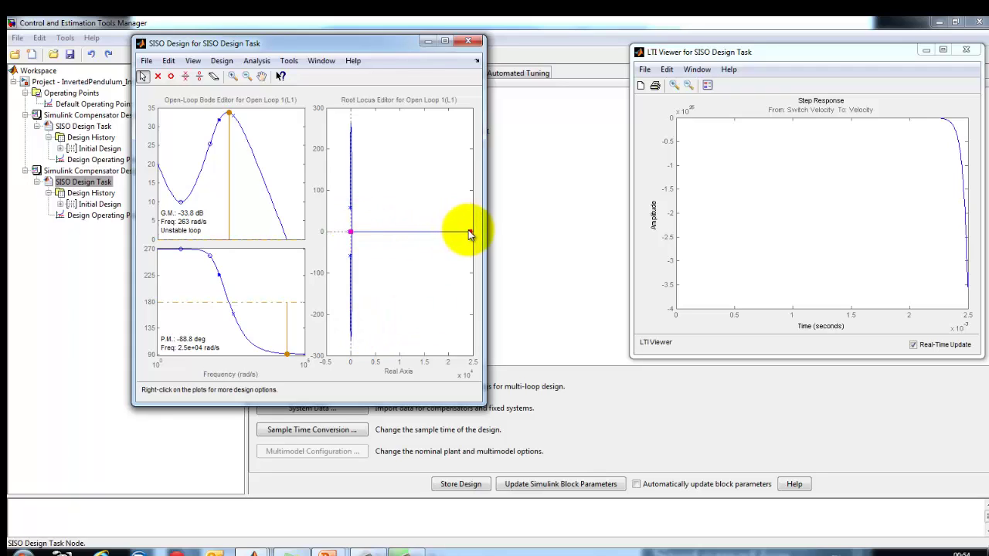
# - Lower the loop gain to about 0.0137 by moving the closed-loop poles along the root locus into the left half-plane
pyautogui.moveTo(468, 230); pyautogui.dragTo(344, 233)
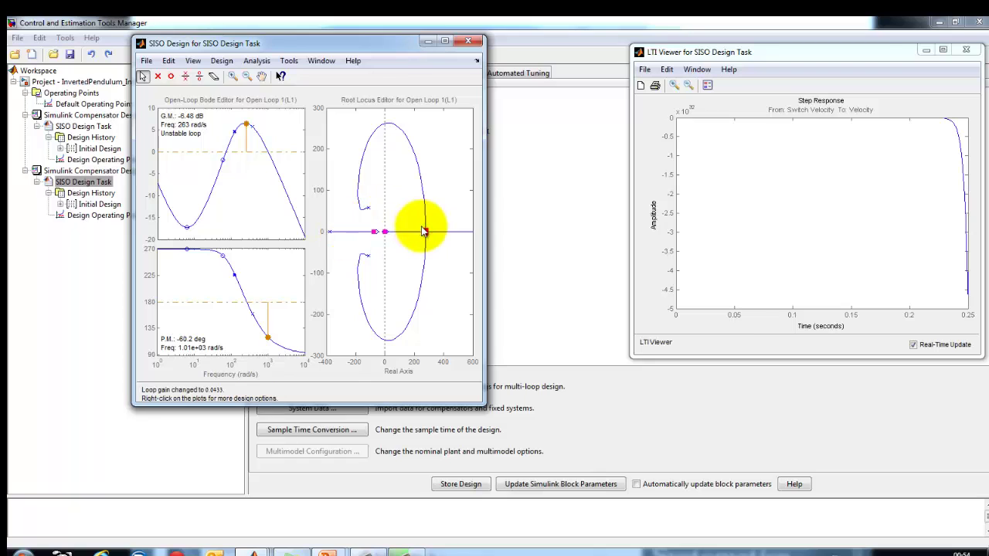
pyautogui.moveTo(425, 233); pyautogui.dragTo(379, 328)
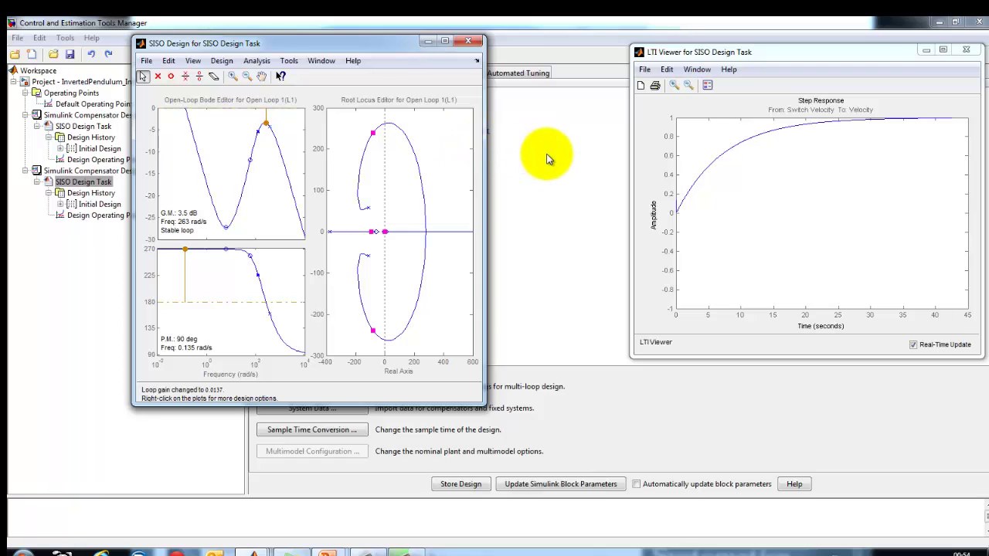
# - Add a complex pole to the StabilityVelocity InitialSetting compensator and set its real part to -7.25
pyautogui.click(538, 186)
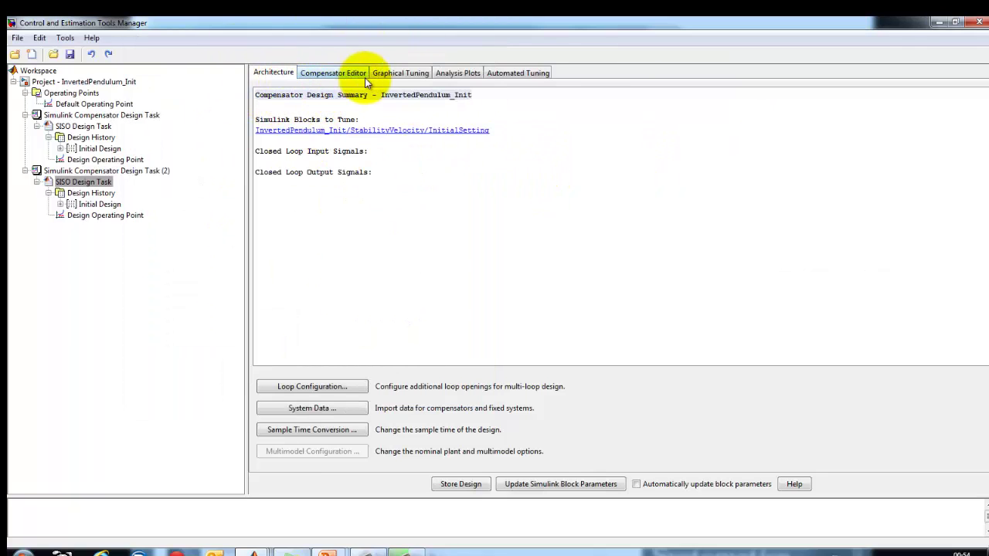
pyautogui.click(329, 75)
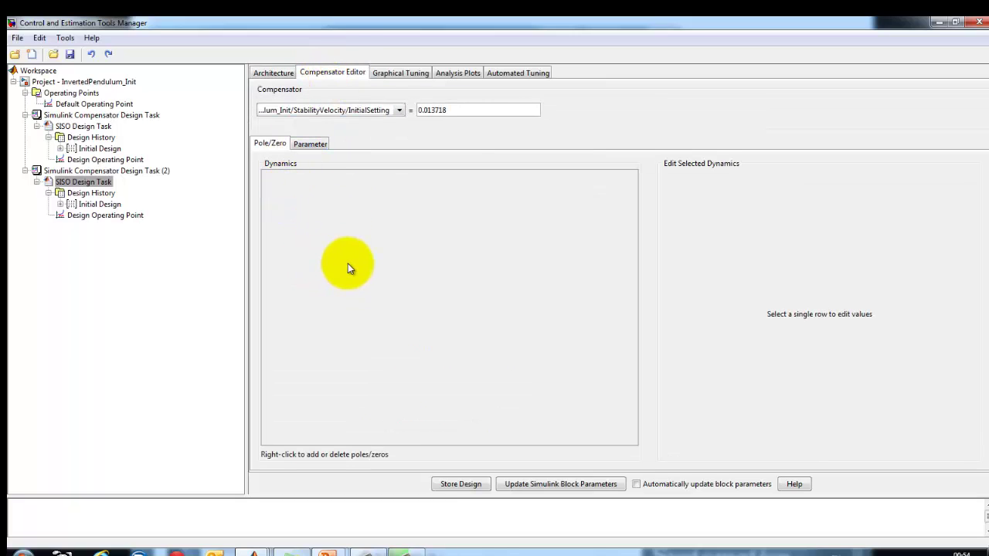
pyautogui.rightClick(298, 201)
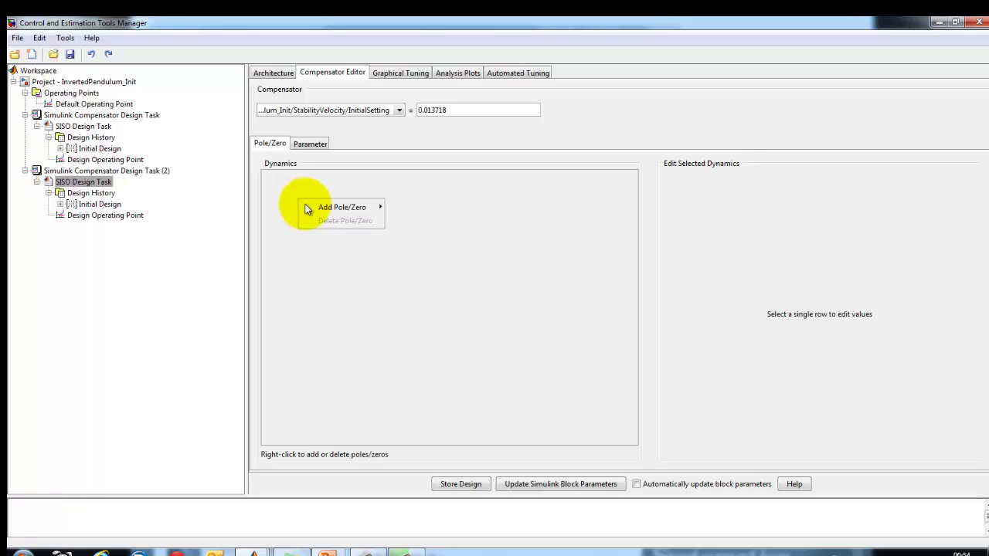
pyautogui.moveTo(316, 208)
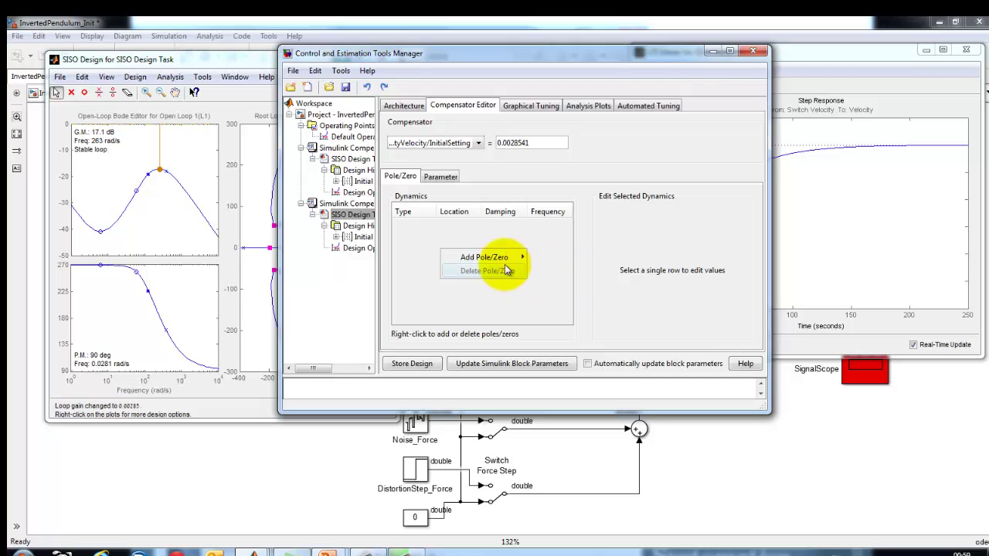
pyautogui.click(551, 272)
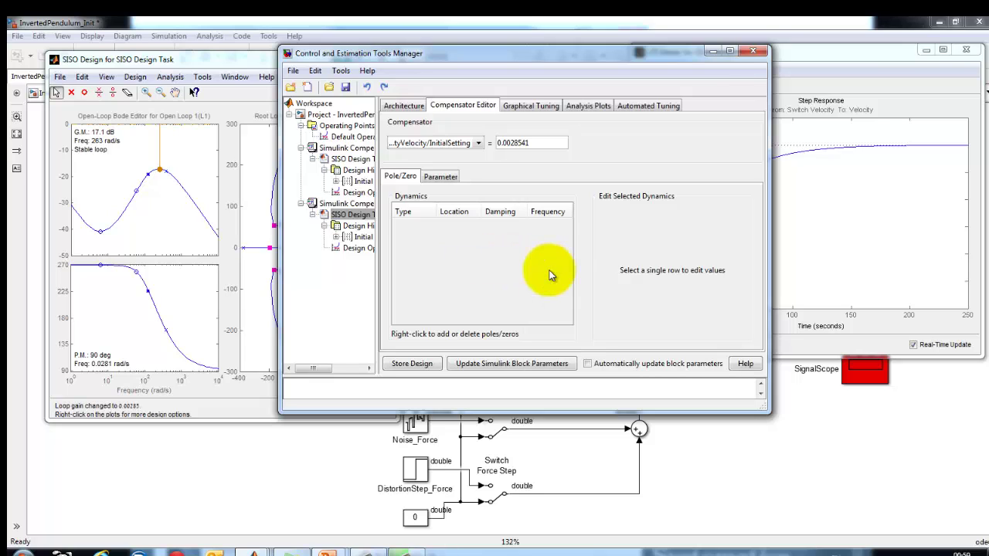
pyautogui.click(461, 219)
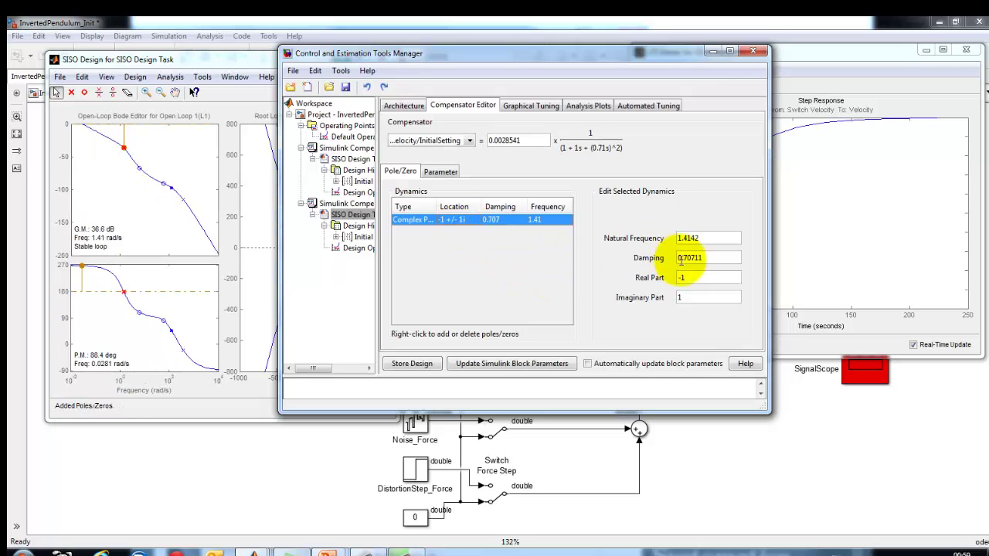
pyautogui.click(711, 276)
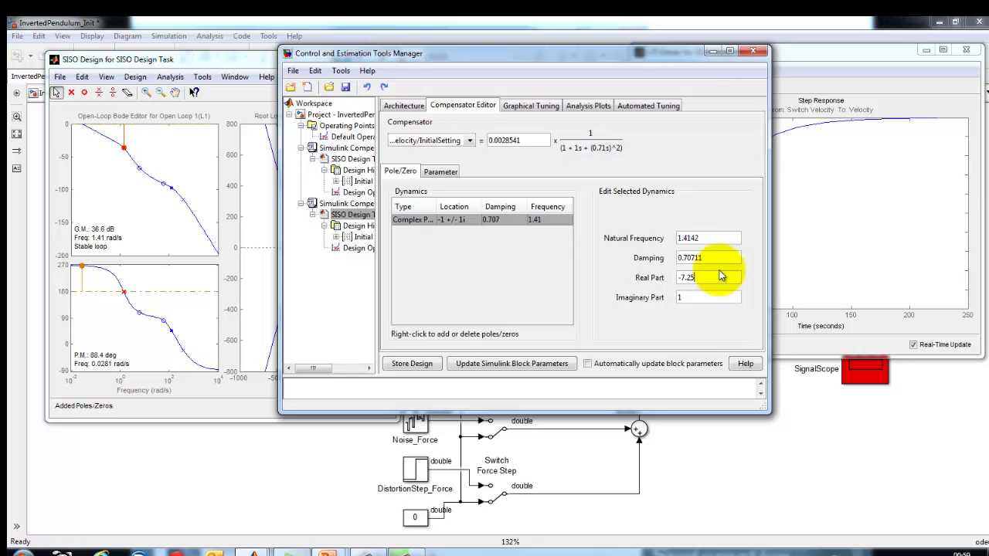
pyautogui.write('-7.25')
pyautogui.press('Return')
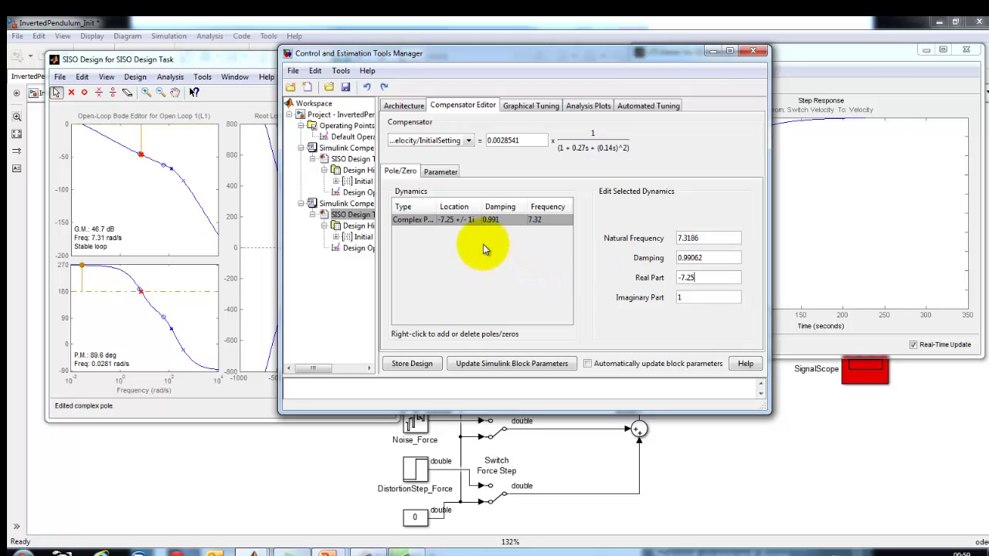
# - Add a complex zero to the StabilityVelocity InitialSetting compensator and select it for editing
pyautogui.rightClick(456, 245)
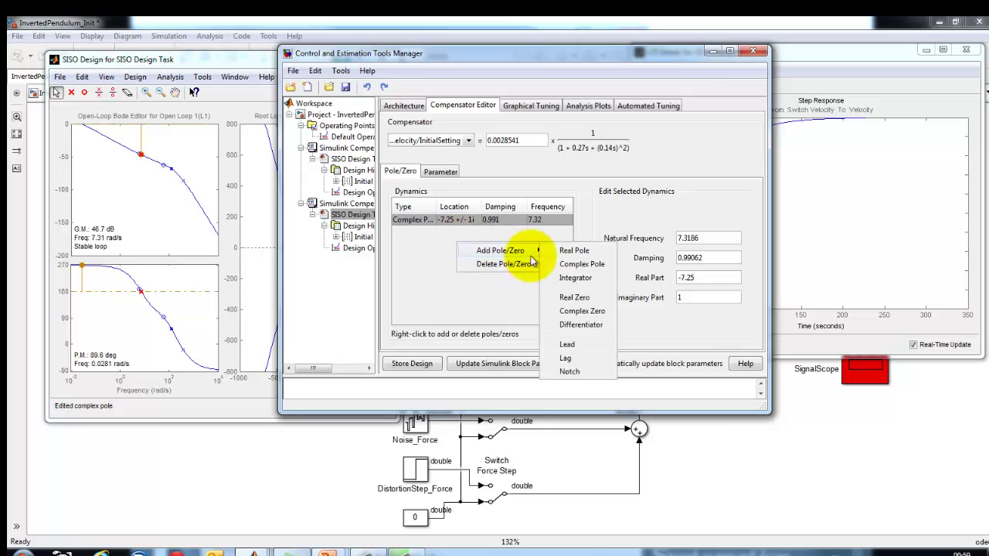
pyautogui.moveTo(533, 251)
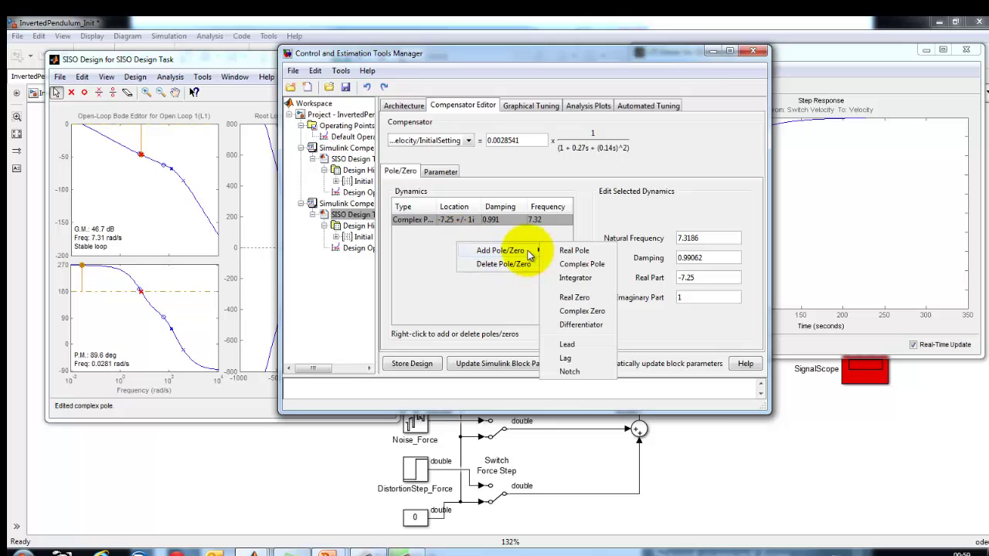
pyautogui.click(585, 313)
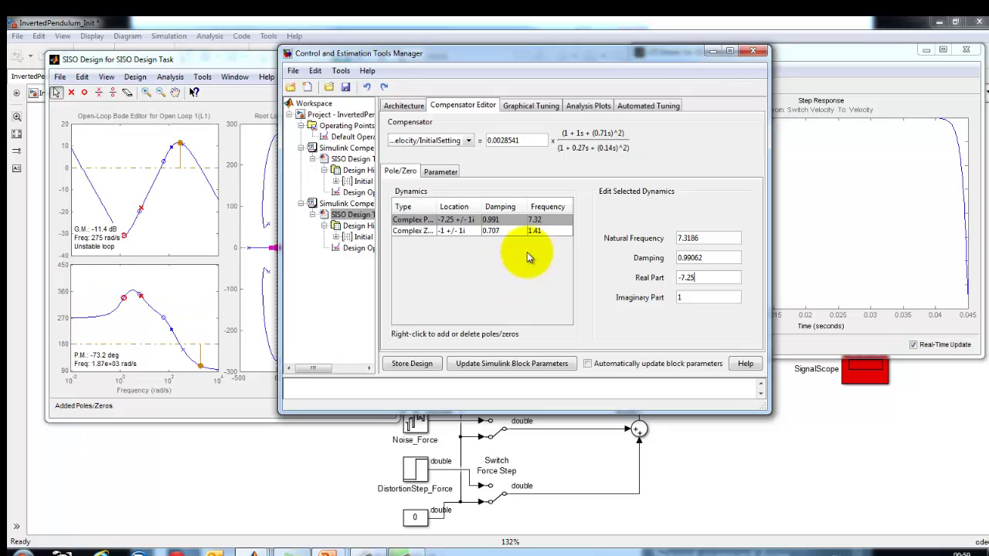
pyautogui.click(501, 231)
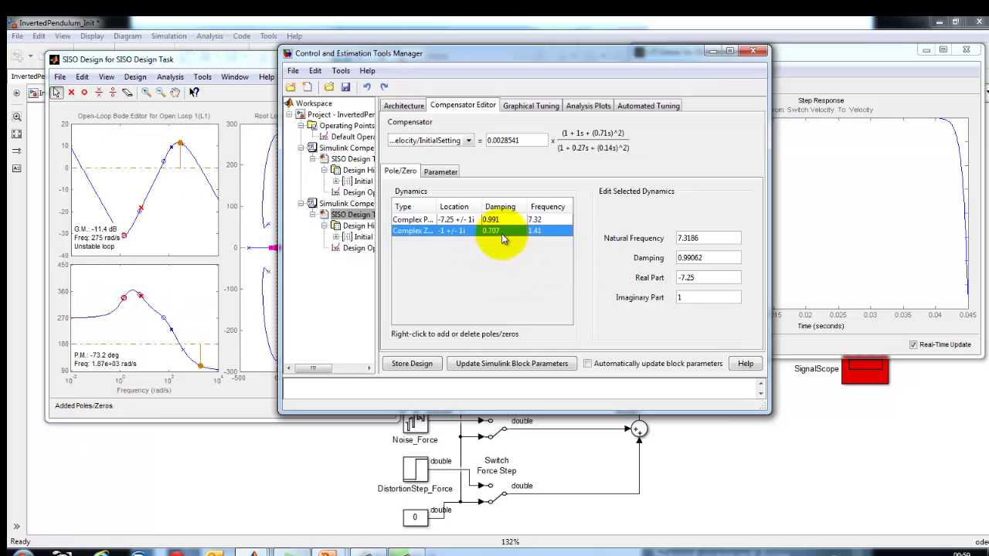